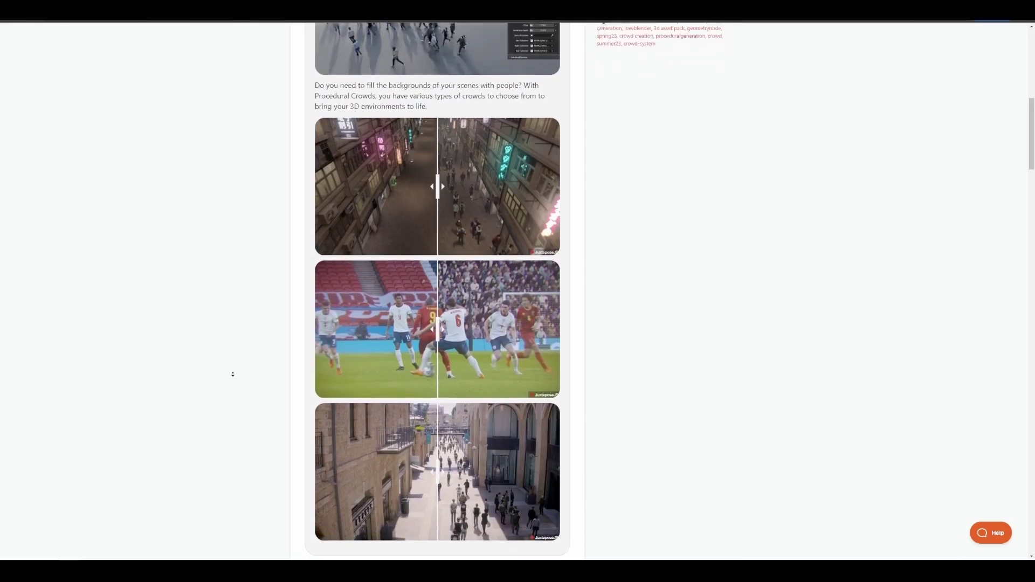
- Scroll the Procedural Crowds product page past the comparison images and crowd-type cards to the Stadium card
scroll(232, 372, down, 2)
scroll(233, 372, down, 2)
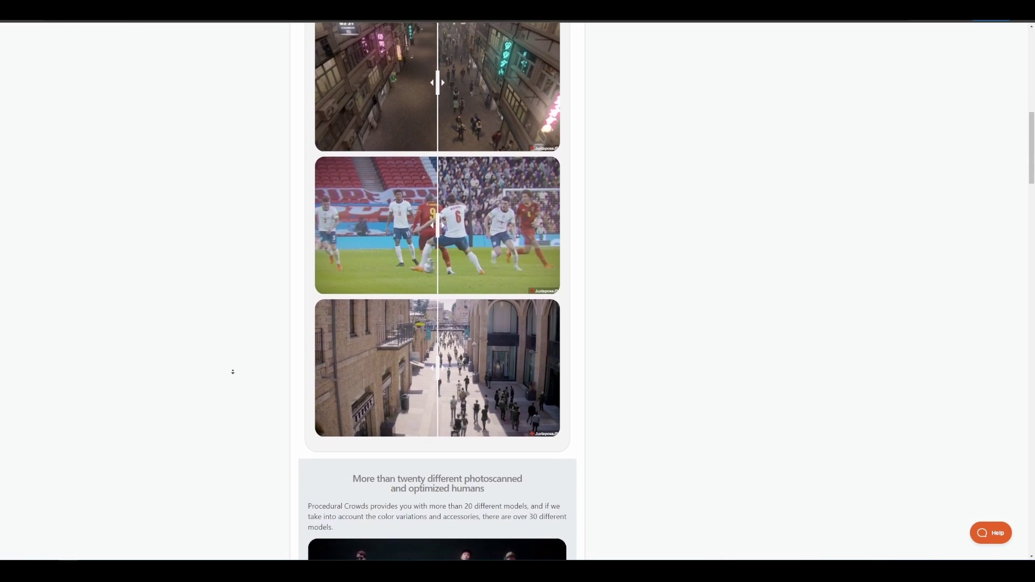
scroll(232, 372, down, 1)
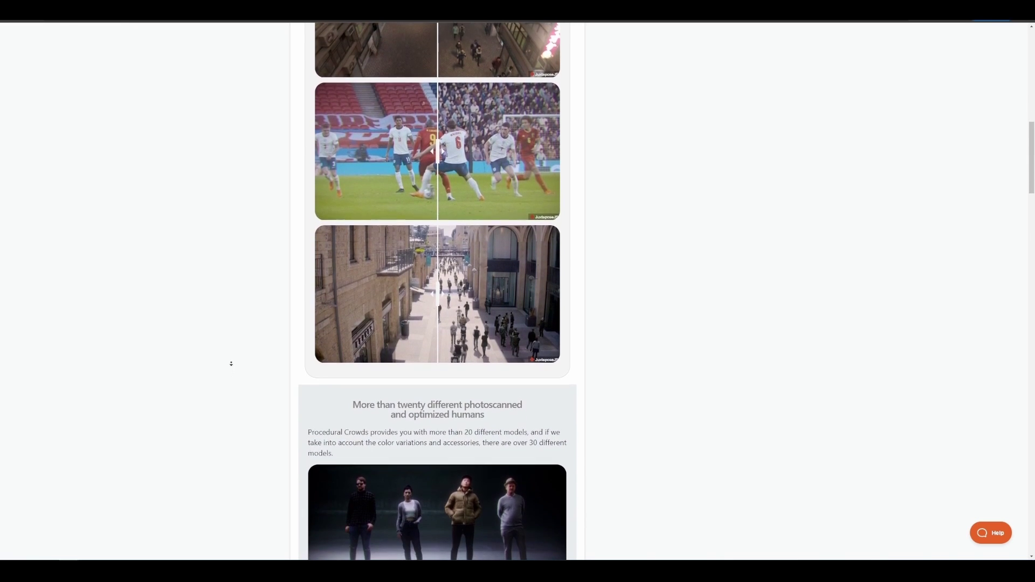
scroll(231, 364, down, 5)
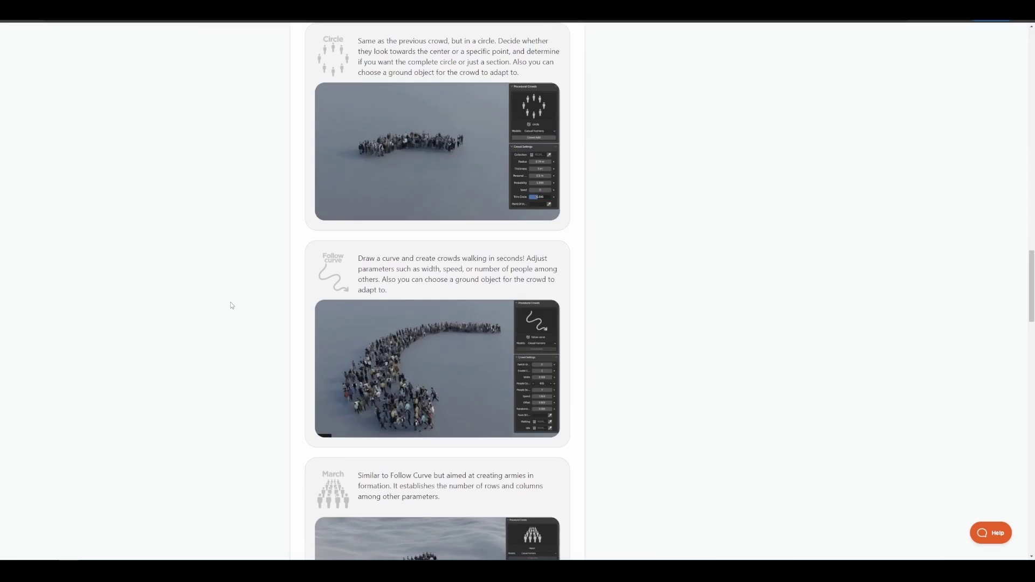
scroll(230, 305, down, 6)
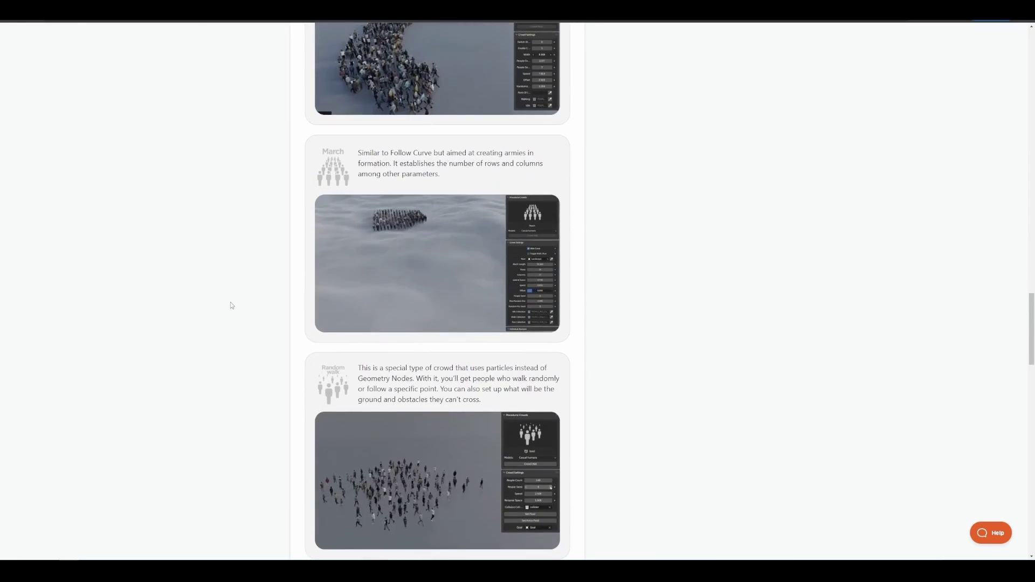
middle_click(231, 302)
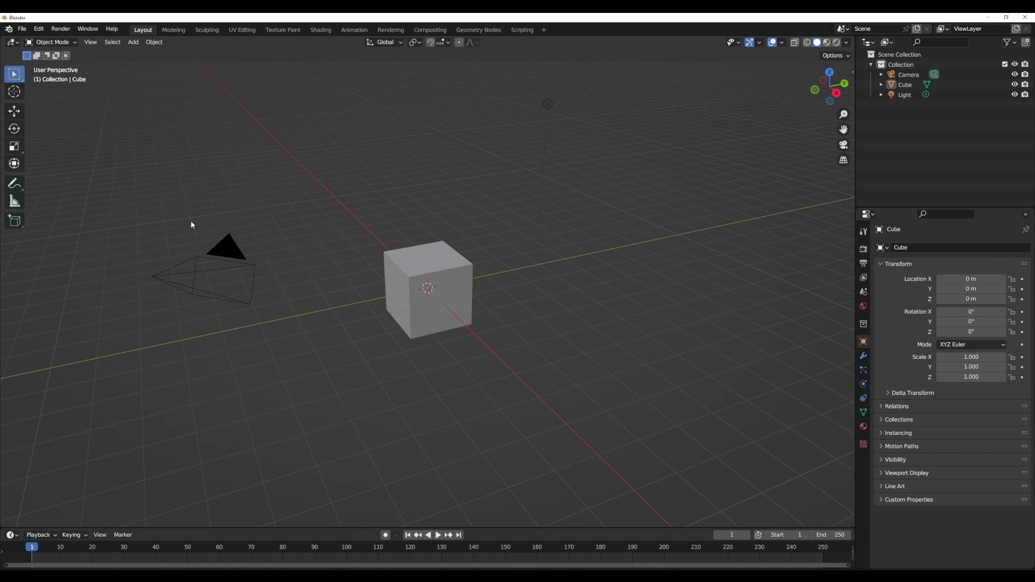
- Save the preferences with the Procedural Crowds add-on enabled, close them, and show the sidebar
click(39, 29)
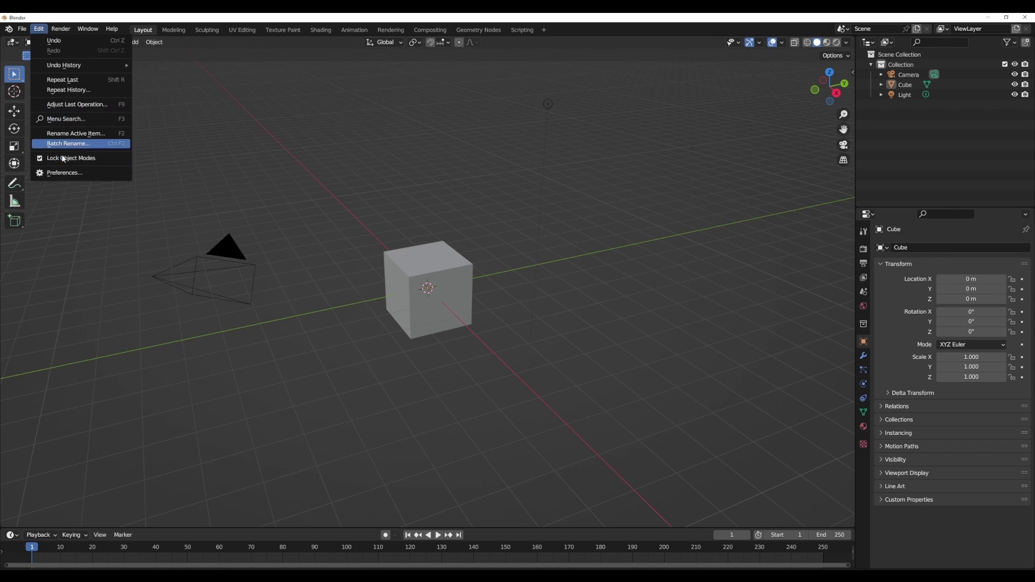
click(64, 173)
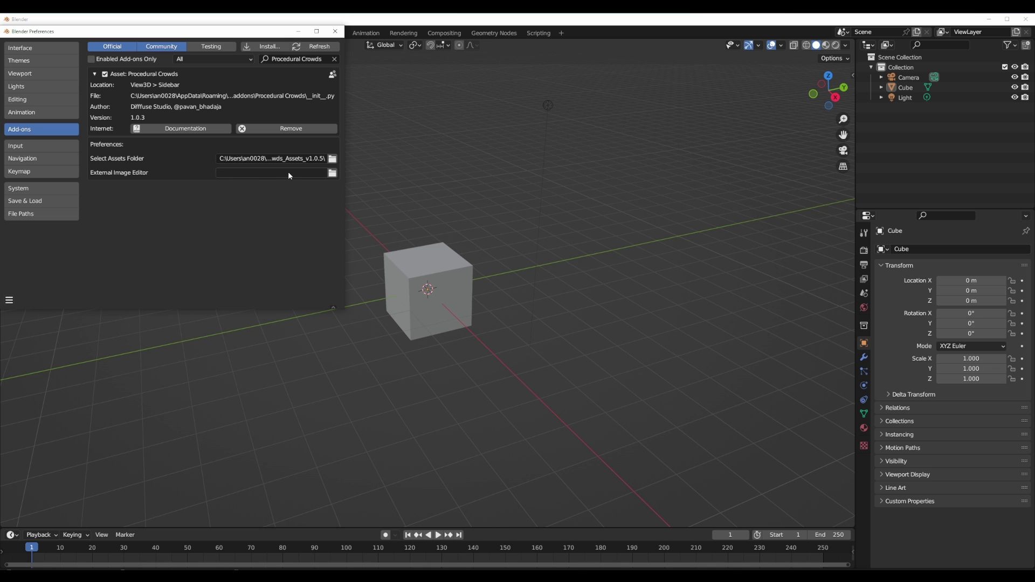
click(15, 302)
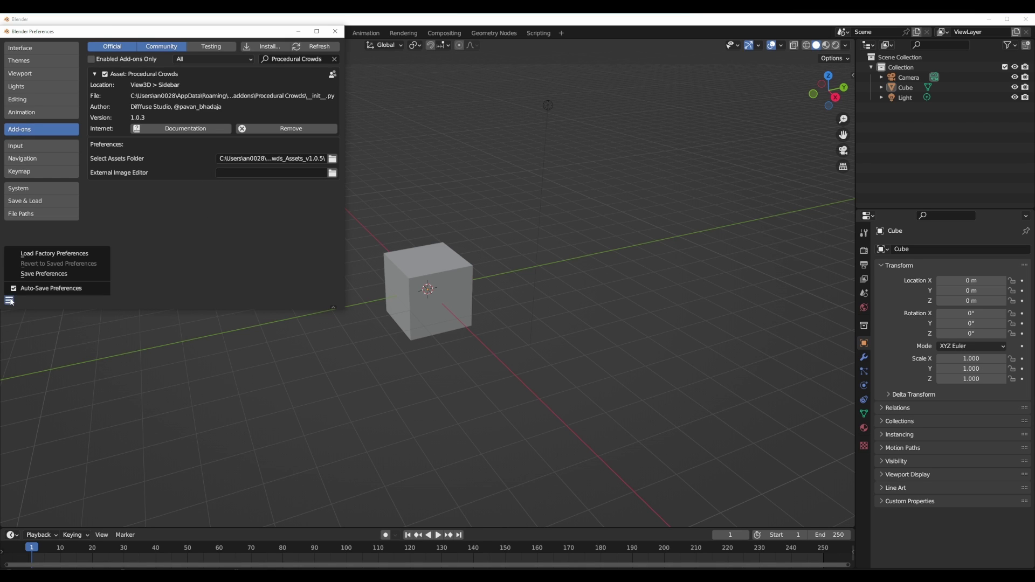
click(34, 276)
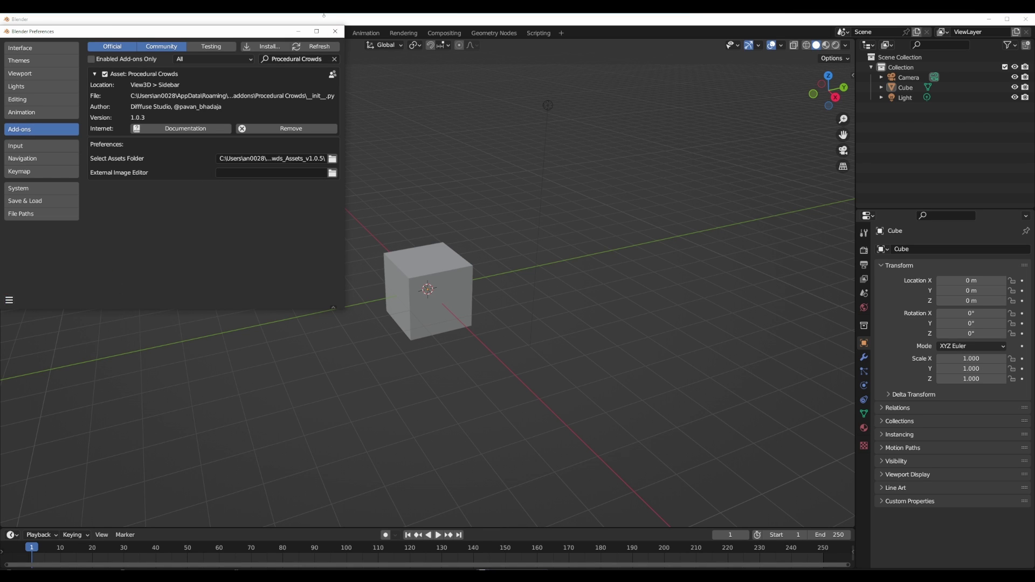
click(335, 31)
key(n)
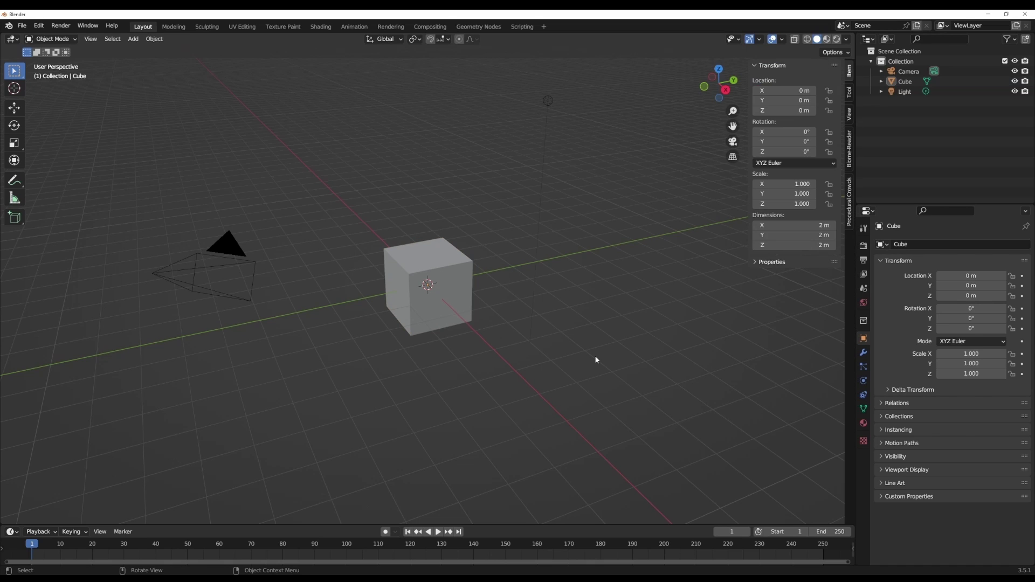
- Switch to the Procedural Crowds panel and delete the default cube
click(850, 213)
click(802, 116)
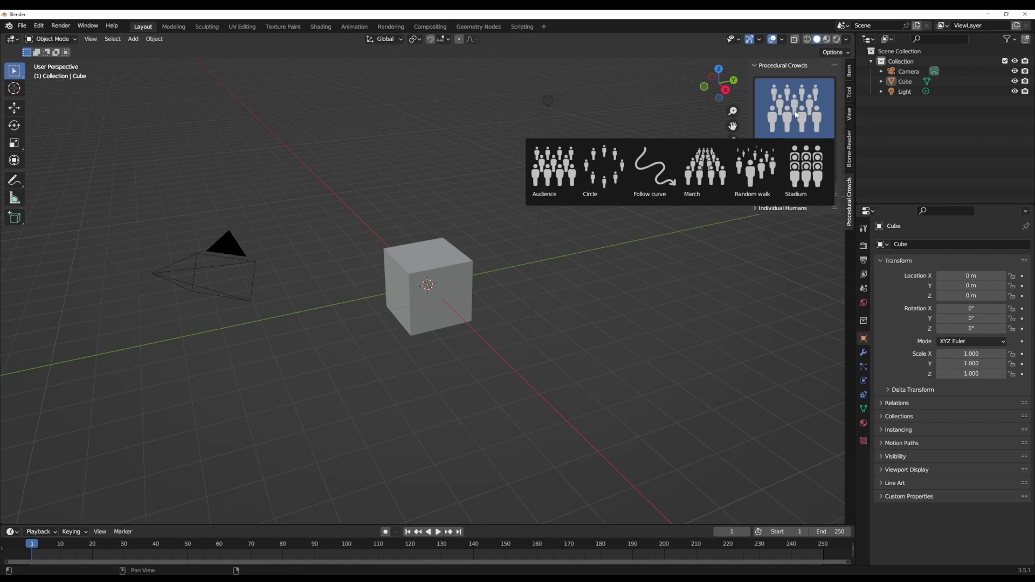
click(466, 274)
click(467, 277)
key(Delete)
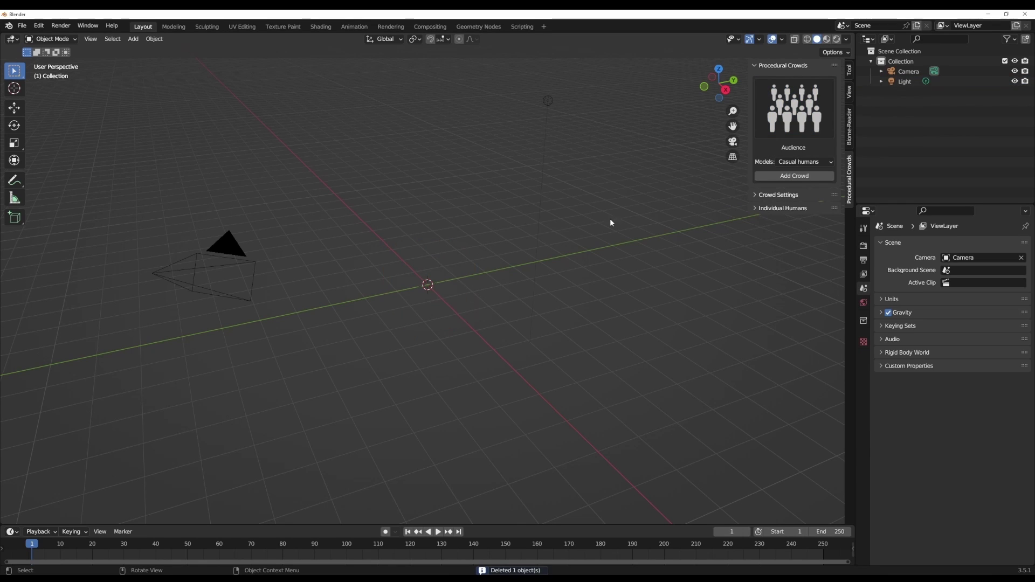
- Add an Audience crowd of casual humans and view it from a low side angle
click(796, 104)
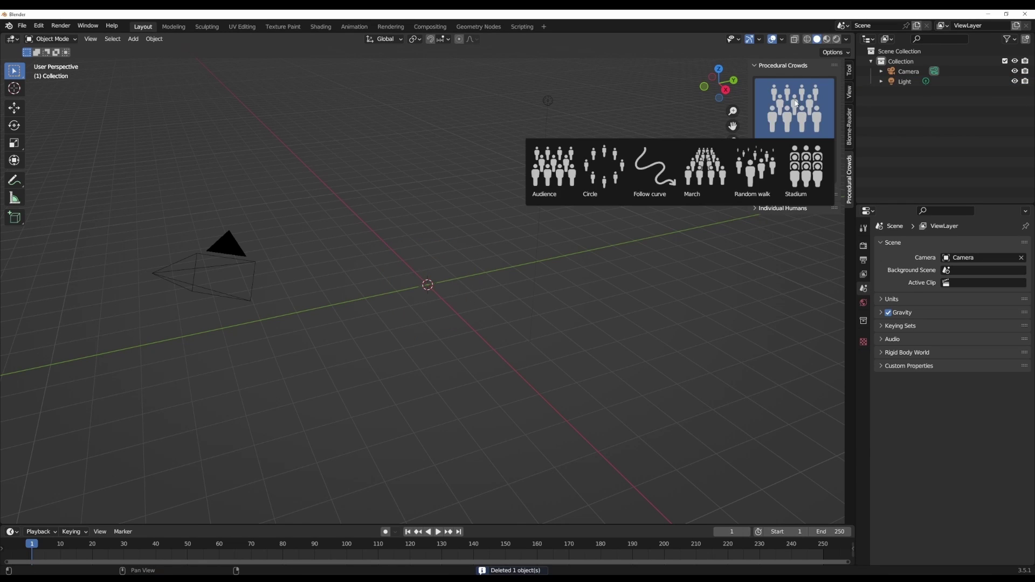
click(552, 184)
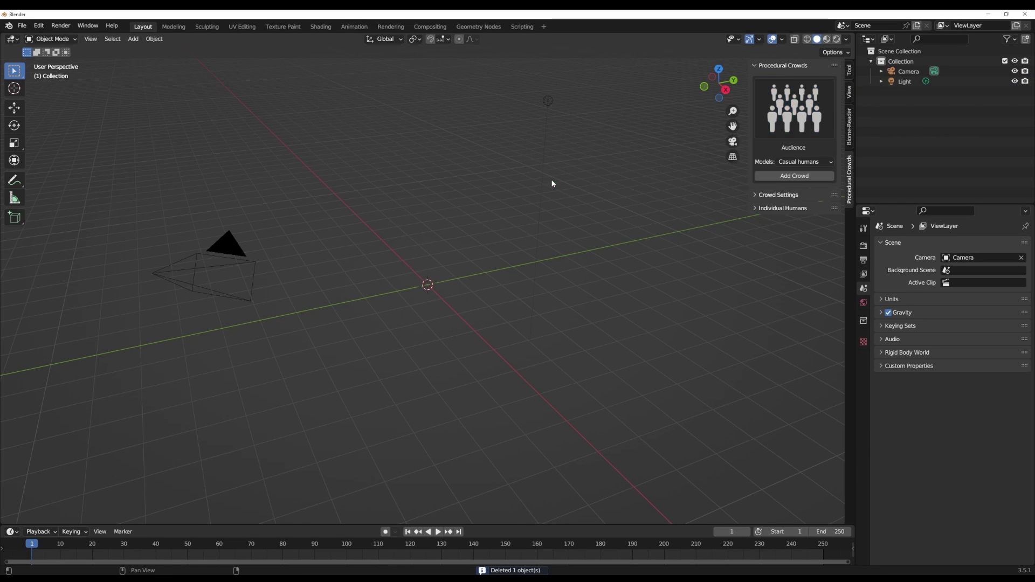
click(802, 178)
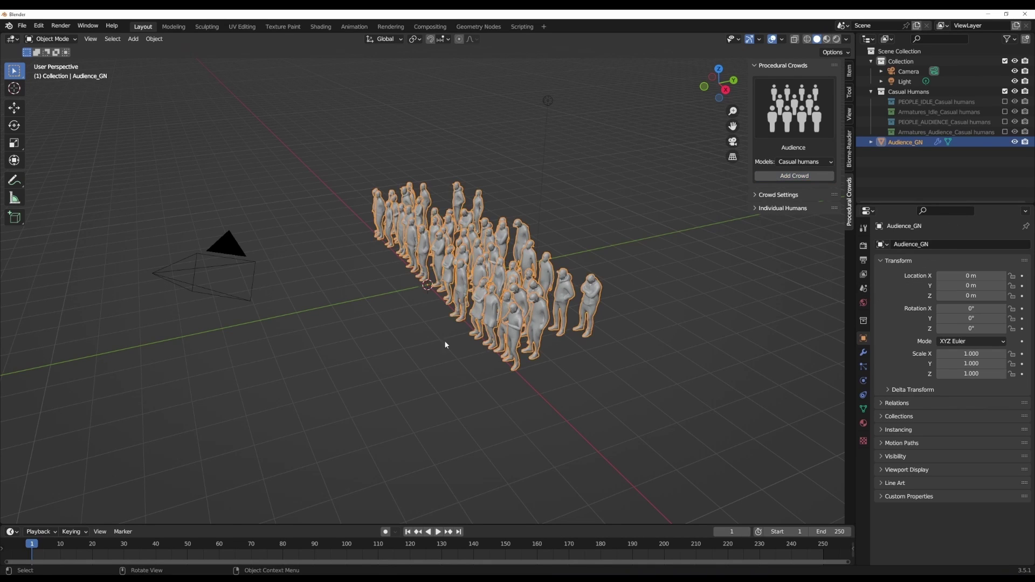
middle_drag(445, 345, 581, 345)
scroll(486, 285, up, 4)
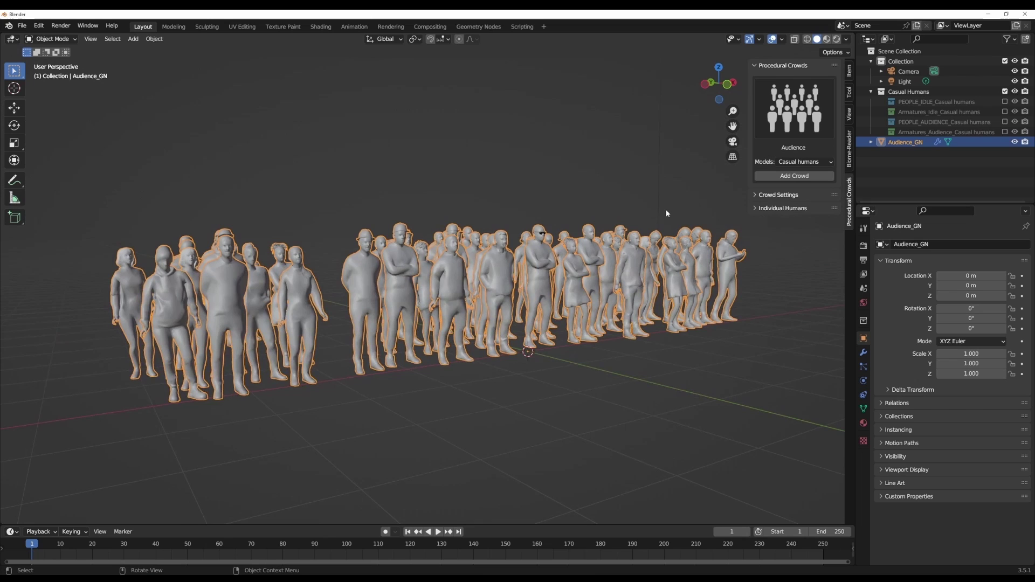
- Switch the Audience crowd from idle to cheering and preview the animation
click(765, 195)
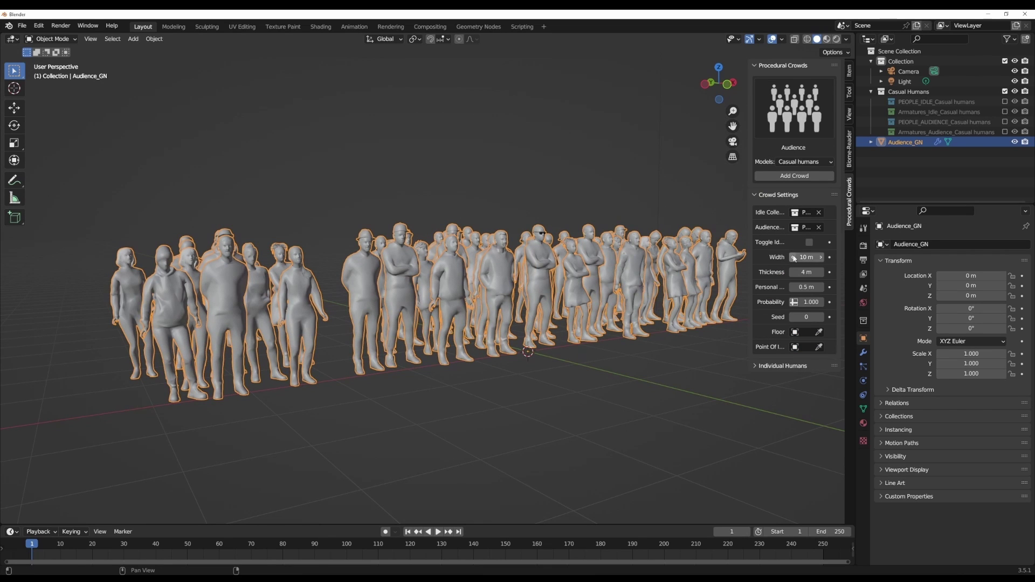
drag(748, 292, 650, 293)
scroll(542, 295, down, 3)
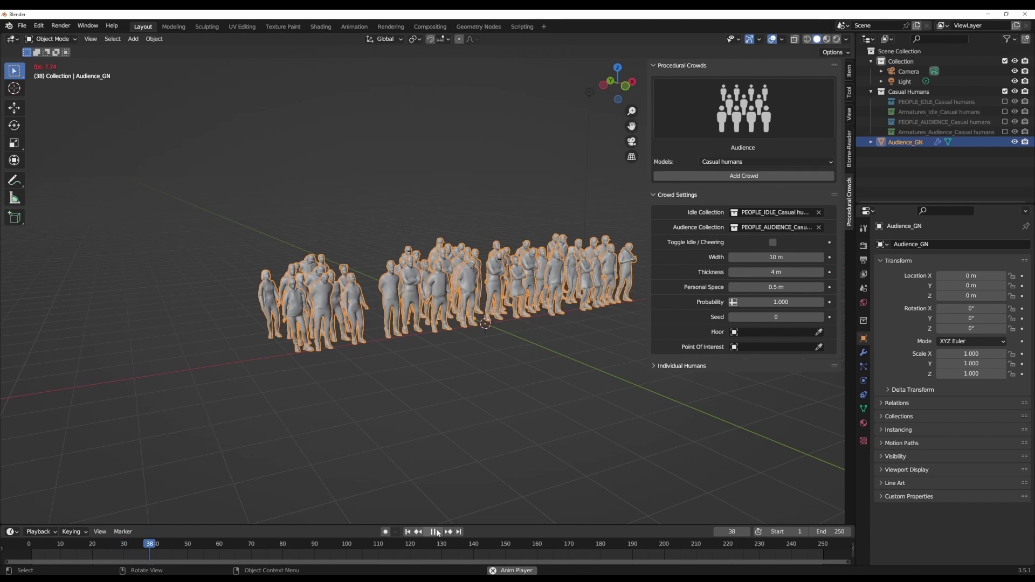
click(408, 531)
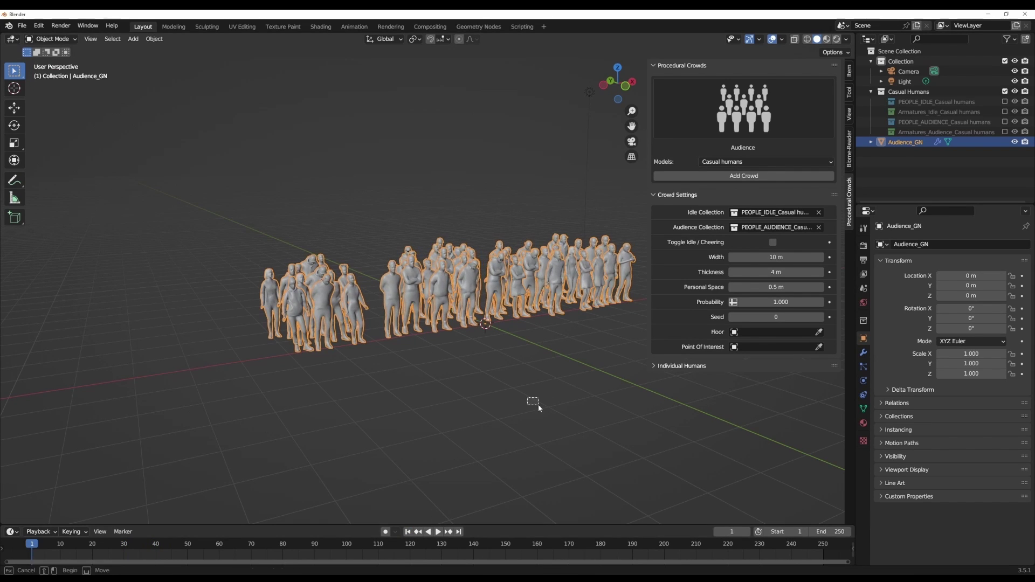
click(532, 405)
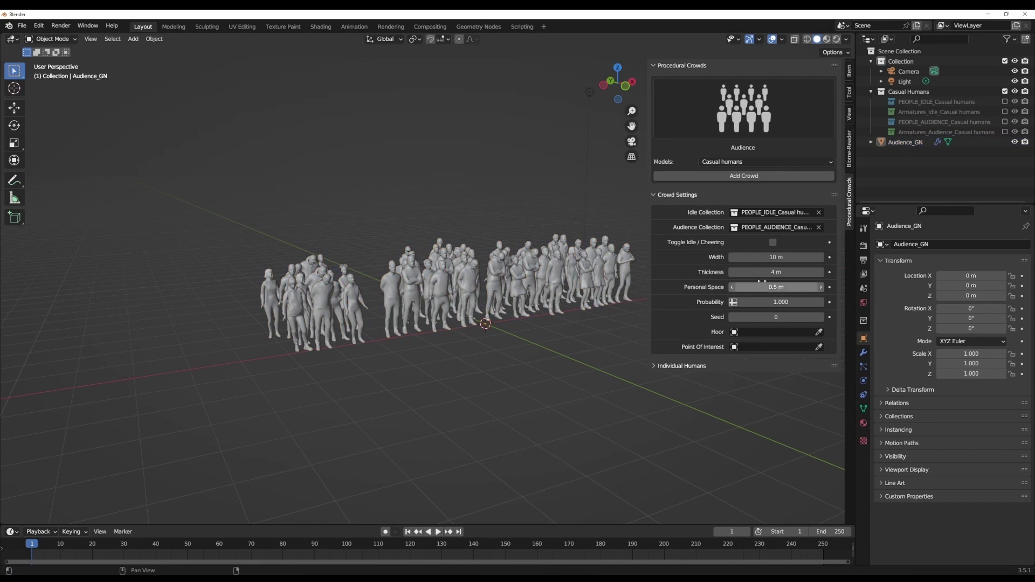
click(774, 241)
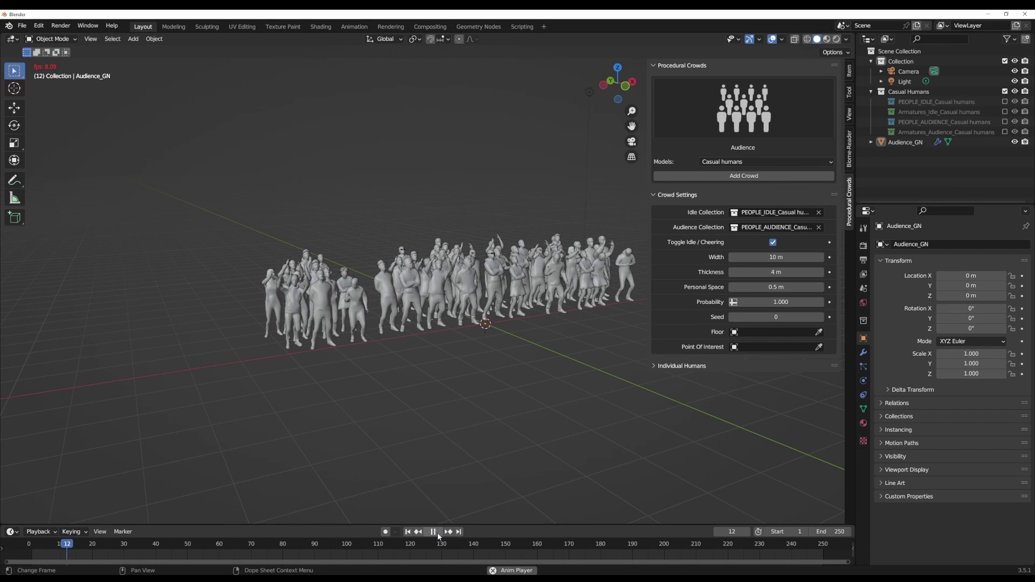
click(434, 532)
- Set width 12.9 m, thickness 11.7 m, personal space 1.19 m, seed 7, then select Casual Humans and Audience_GN
drag(776, 257, 769, 316)
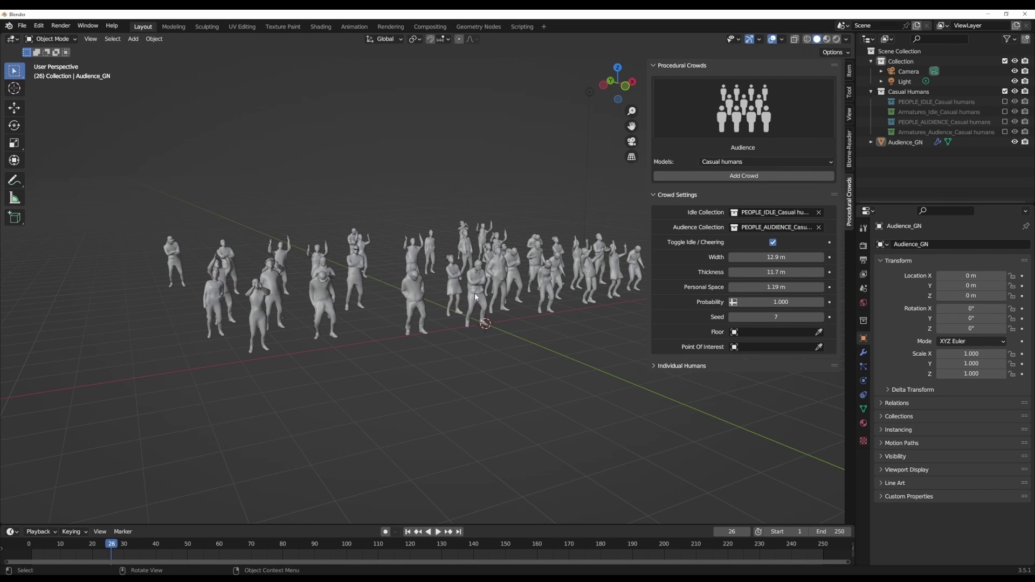
click(871, 91)
click(901, 93)
shift+click(903, 101)
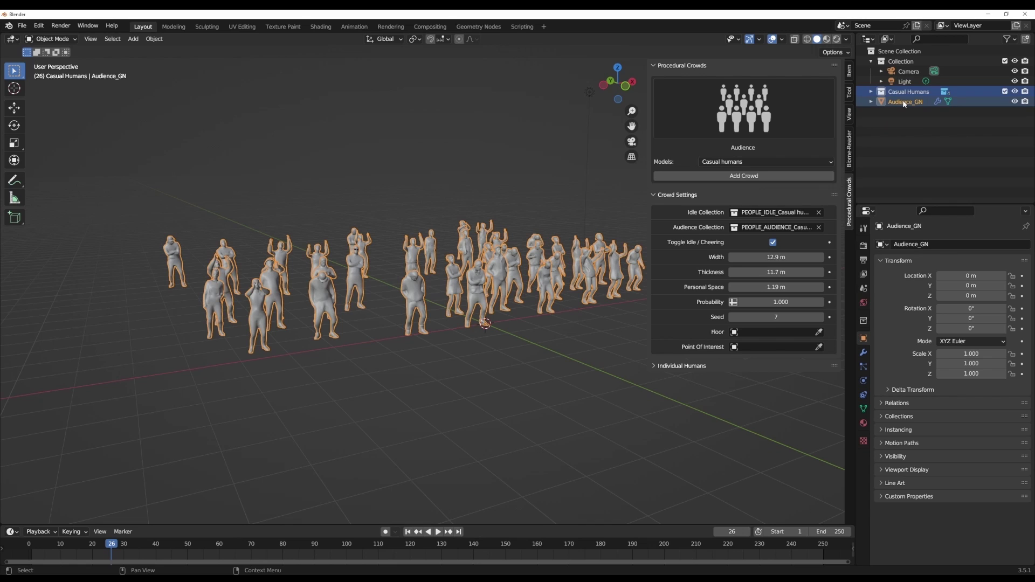
- Delete the Audience crowd and add a Circle crowd of casual humans
right_click(905, 102)
click(888, 136)
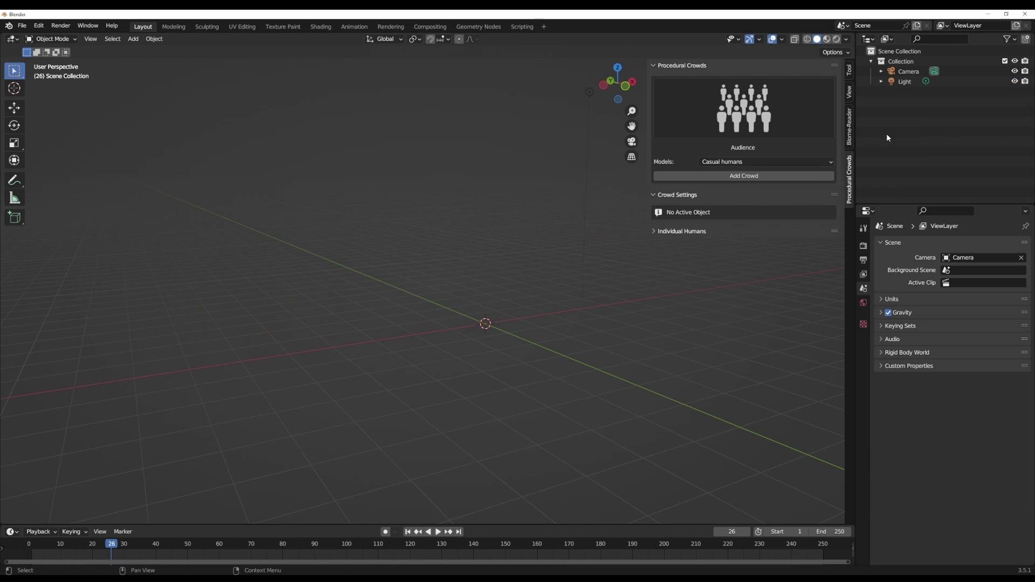
click(756, 111)
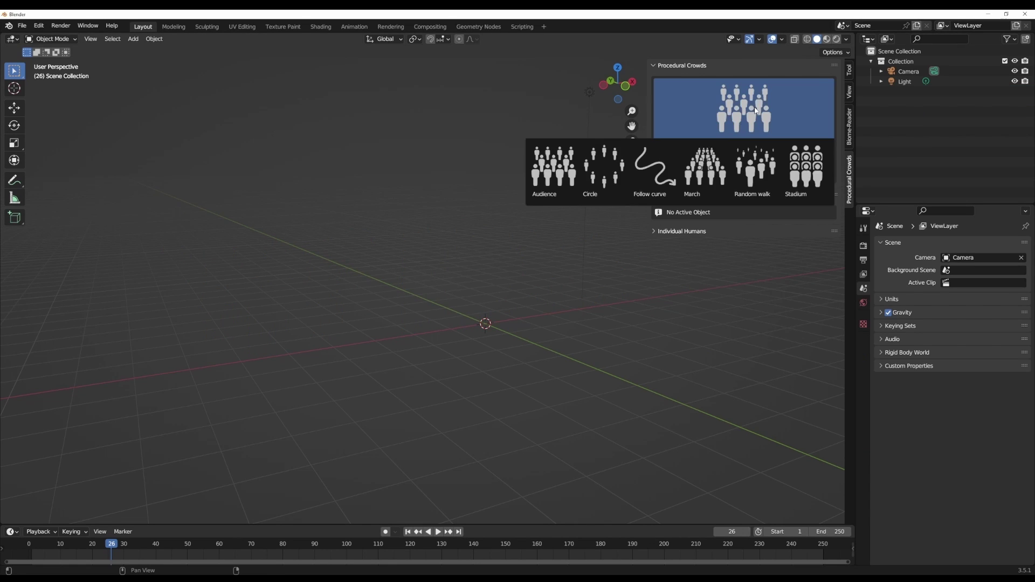
click(607, 177)
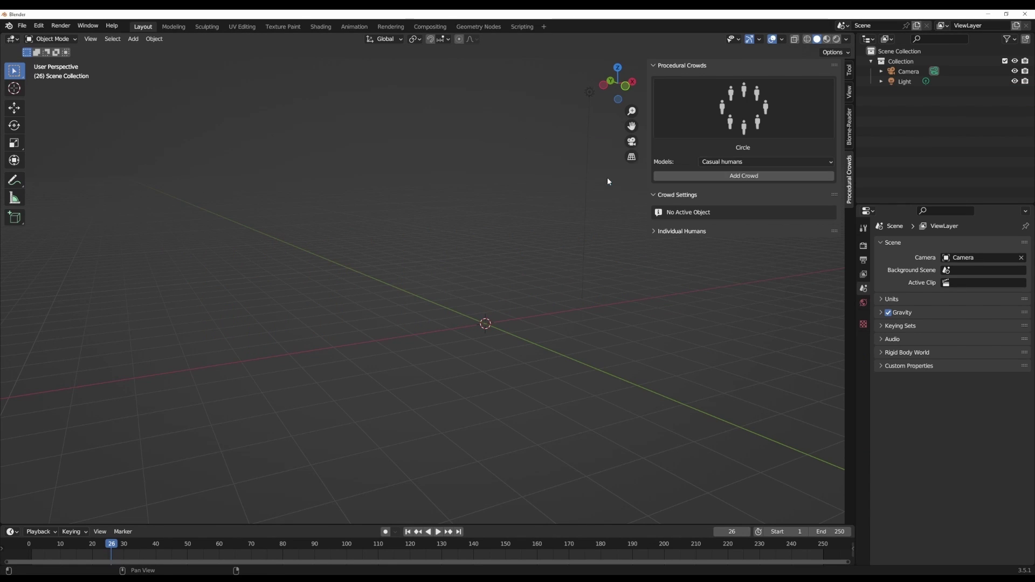
click(751, 177)
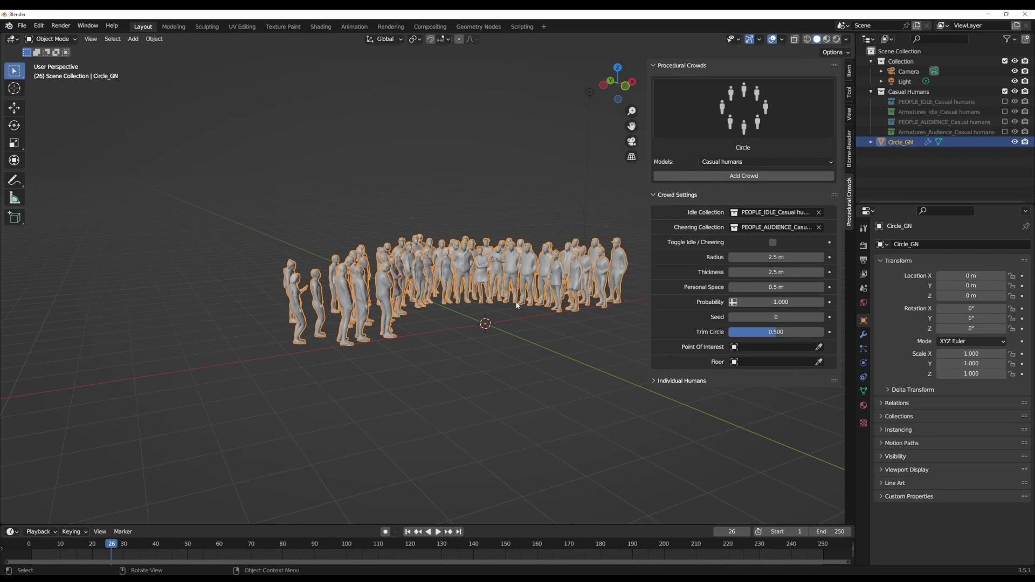
- Set the circle radius to 4.25 m and trim to 0.492, and test cheering before returning to idle
middle_drag(534, 315, 561, 291)
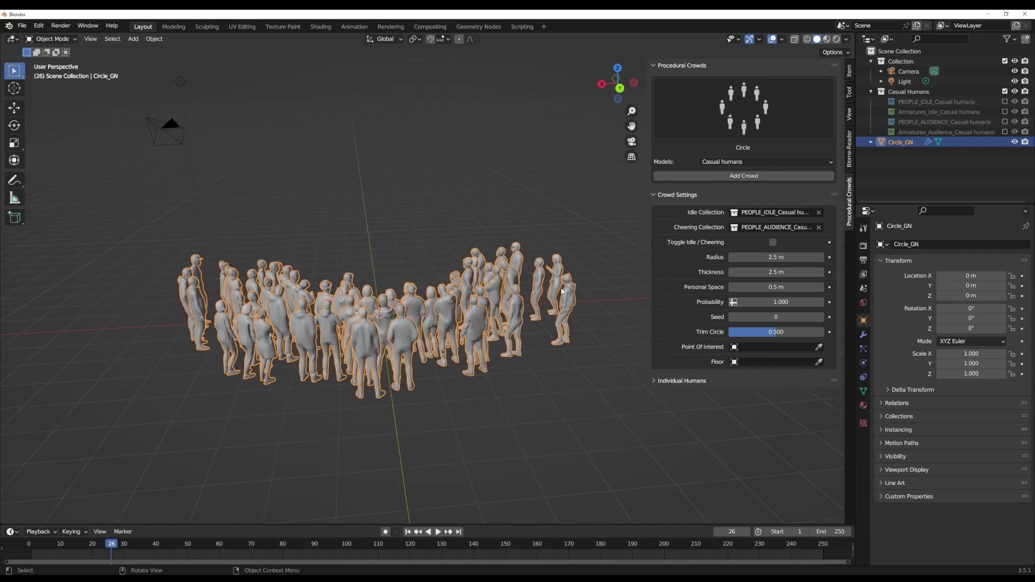
middle_drag(455, 297, 302, 330)
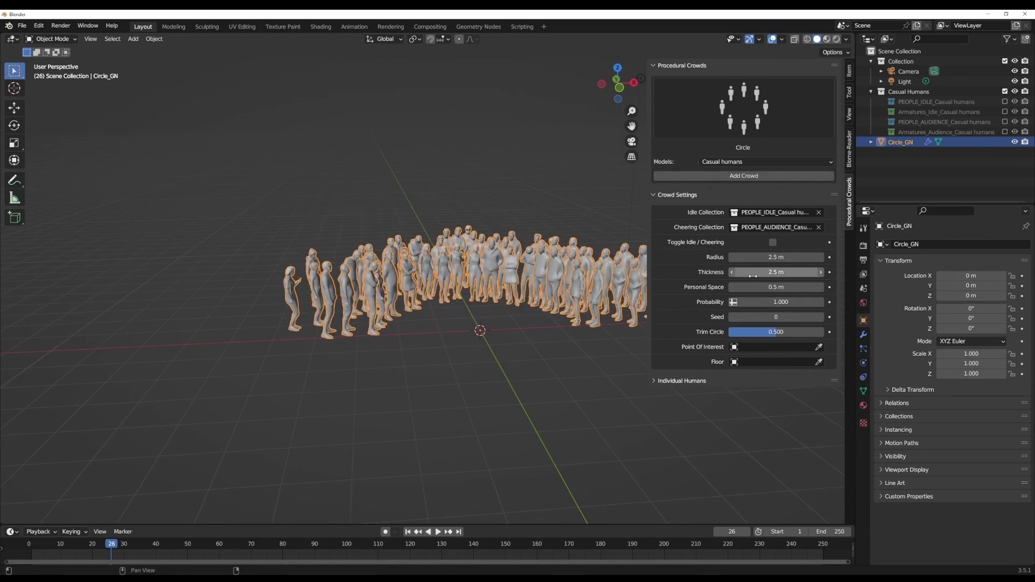
drag(776, 257, 808, 271)
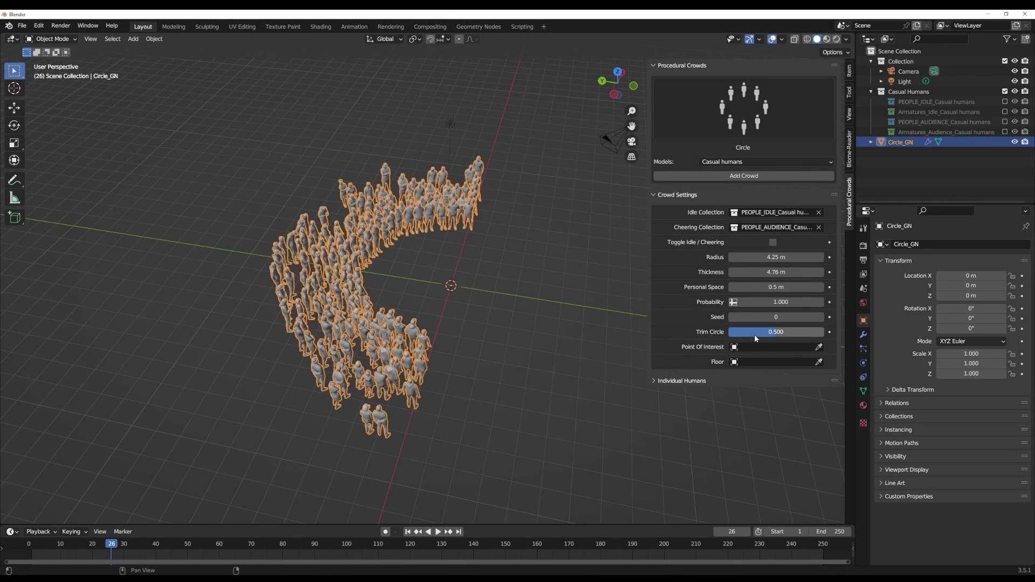
mouse_move(776, 332)
mouse_down()
mouse_move(734, 332)
mouse_move(823, 332)
mouse_move(734, 332)
mouse_move(775, 332)
mouse_move(762, 320)
mouse_up()
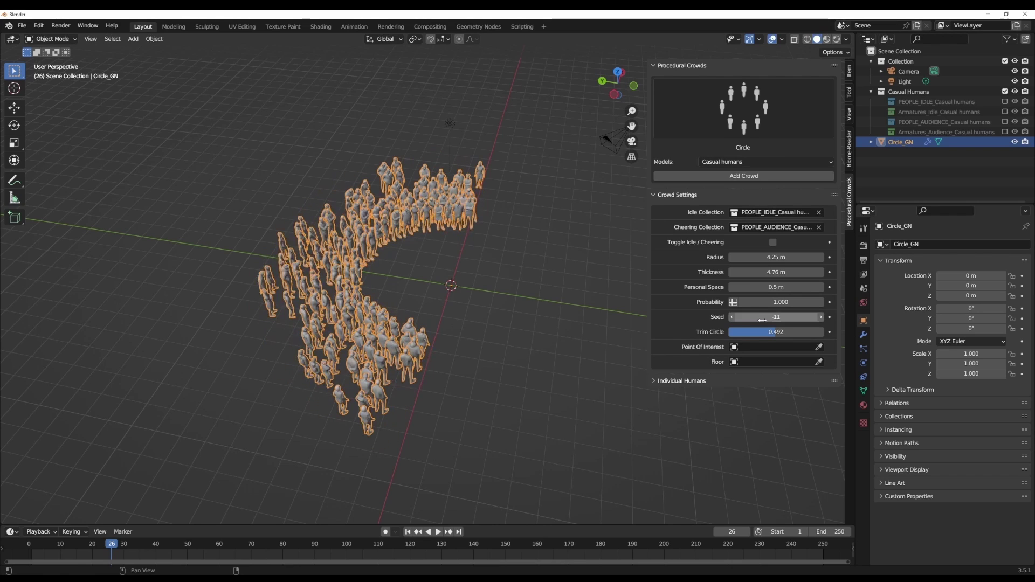
click(774, 243)
click(773, 242)
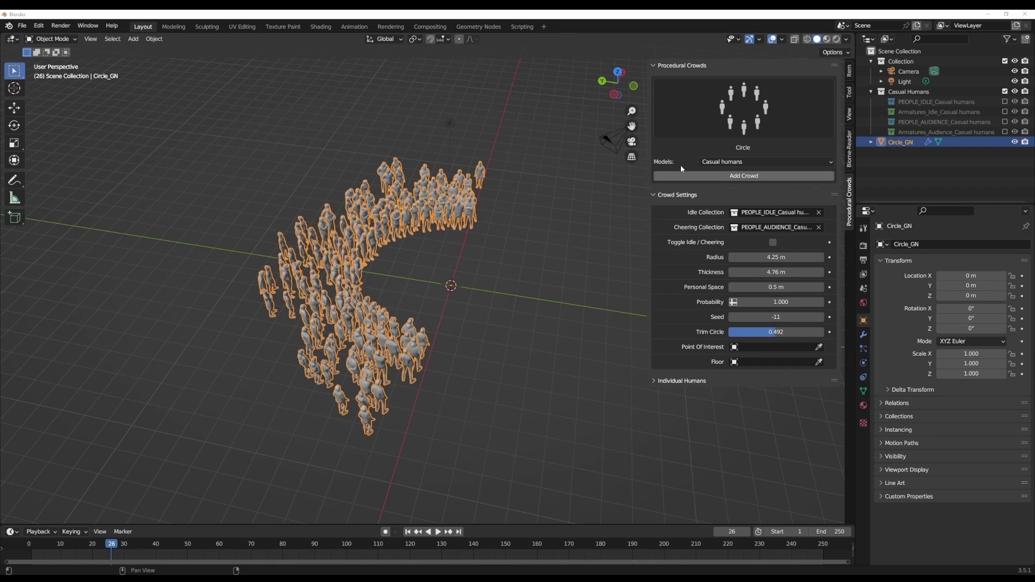
click(748, 115)
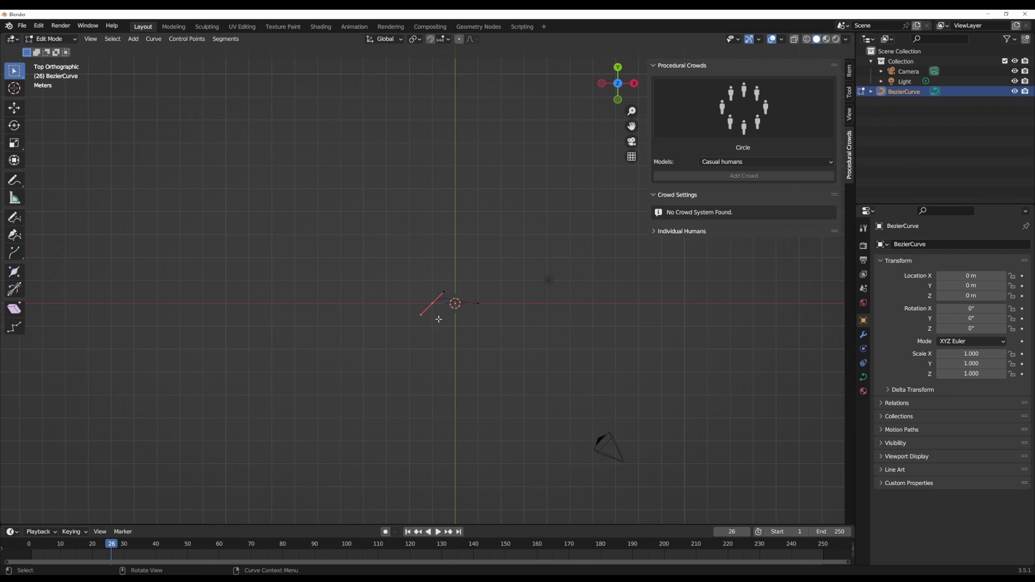
- Straighten the Bezier curve by moving its handle and end points along X, then return to Object Mode
key(g)
click(239, 320)
drag(235, 281, 274, 315)
key(g)
click(417, 327)
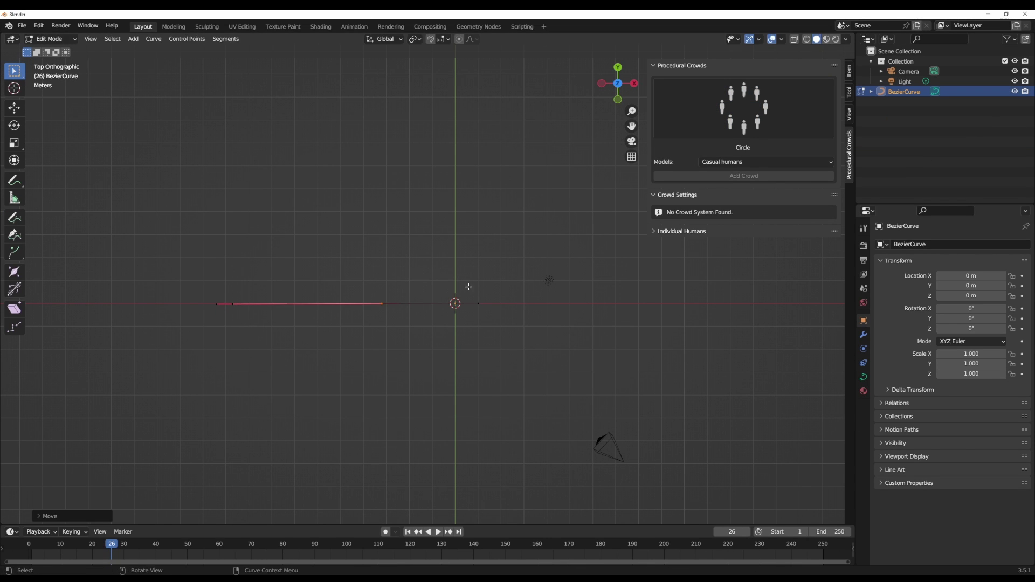
drag(467, 289, 504, 322)
key(g)
click(671, 323)
middle_drag(671, 323, 497, 281)
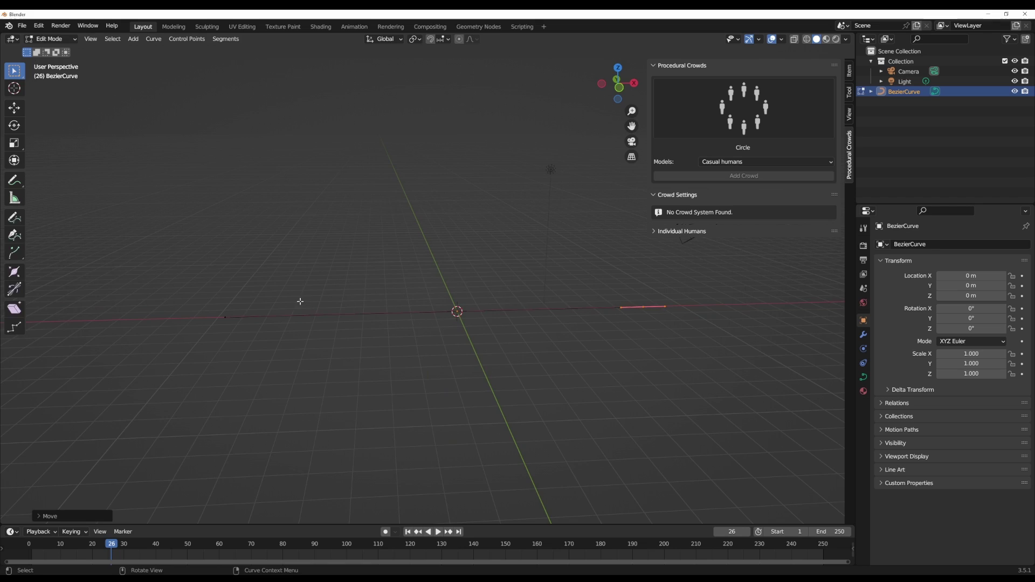
key(Tab)
middle_drag(440, 338, 432, 317)
- Generate a March crowd of casual humans along the curve
scroll(433, 317, up, 1)
click(769, 121)
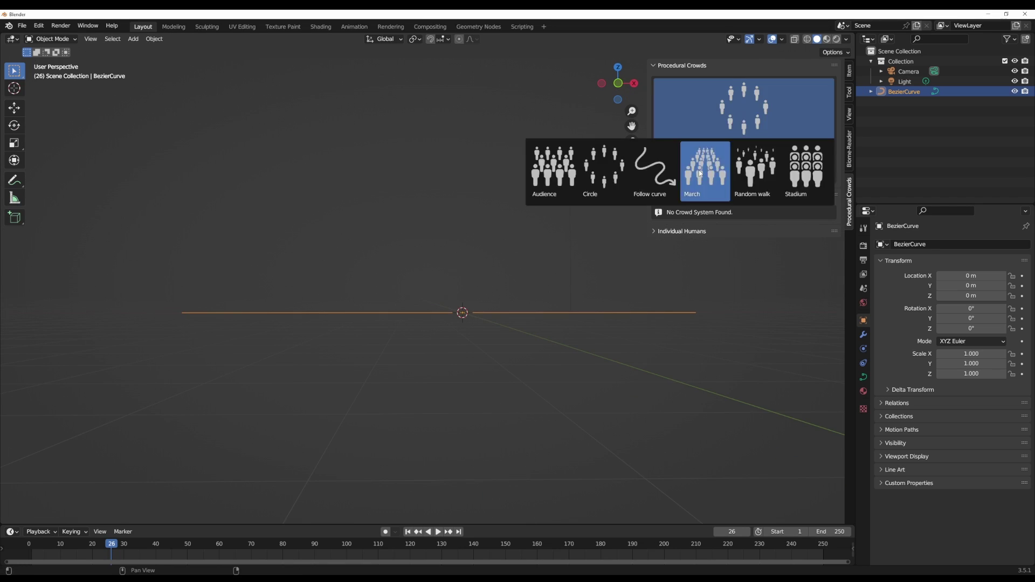
click(700, 172)
middle_drag(679, 256, 676, 279)
scroll(676, 279, down, 2)
click(751, 175)
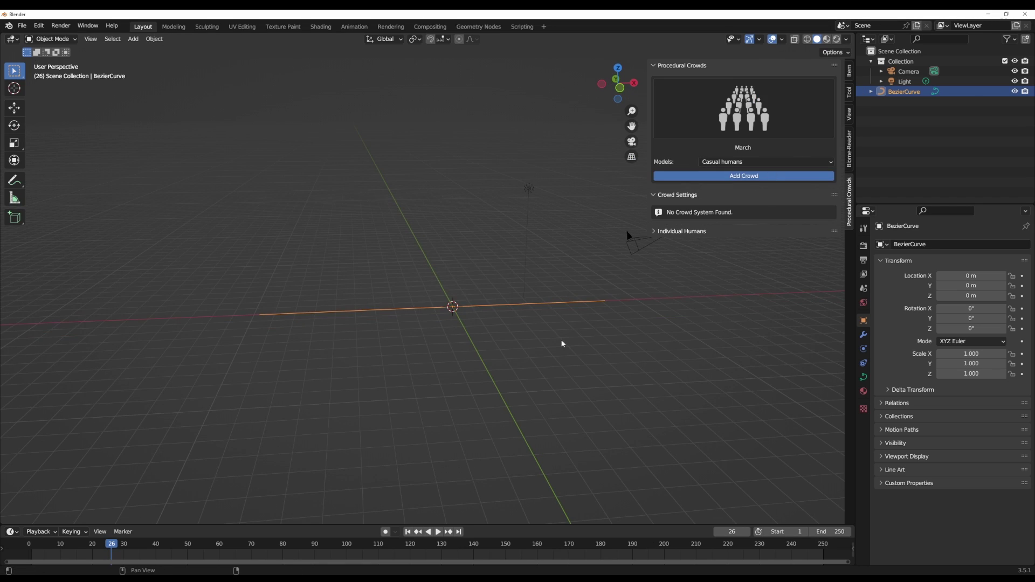
- Set the marching crowd to 10 rows and 16 columns
scroll(562, 344, up, 4)
middle_drag(561, 344, 580, 353)
scroll(388, 344, down, 4)
middle_drag(388, 324, 350, 344)
mouse_move(776, 272)
mouse_down()
mouse_move(809, 272)
mouse_move(777, 272)
mouse_move(792, 288)
mouse_move(780, 288)
mouse_up()
middle_drag(442, 299, 410, 264)
middle_drag(501, 323, 383, 333)
- Play the marching animation, comparing the crowd walking and running
scroll(383, 333, up, 2)
scroll(383, 333, down, 3)
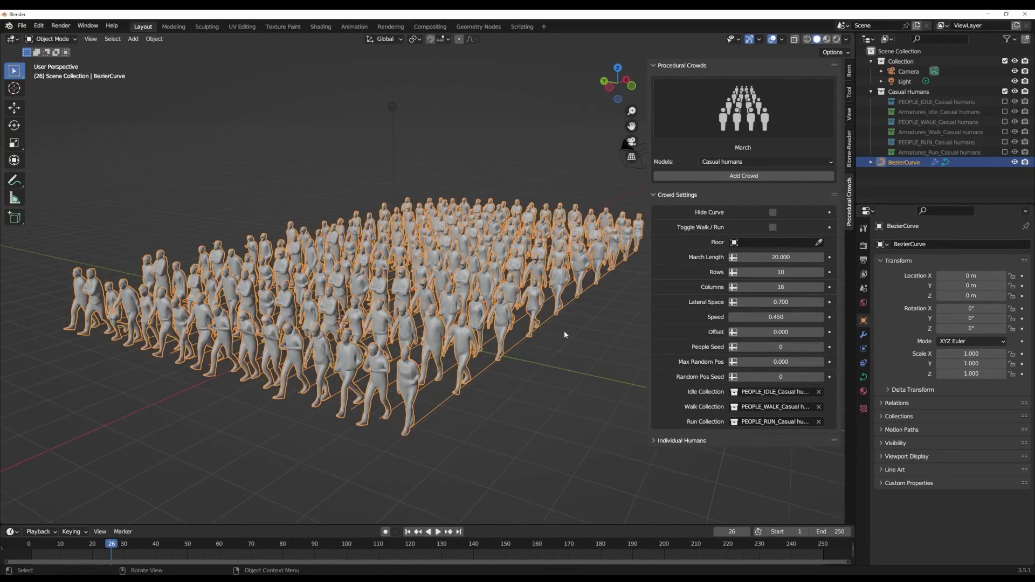
key(space)
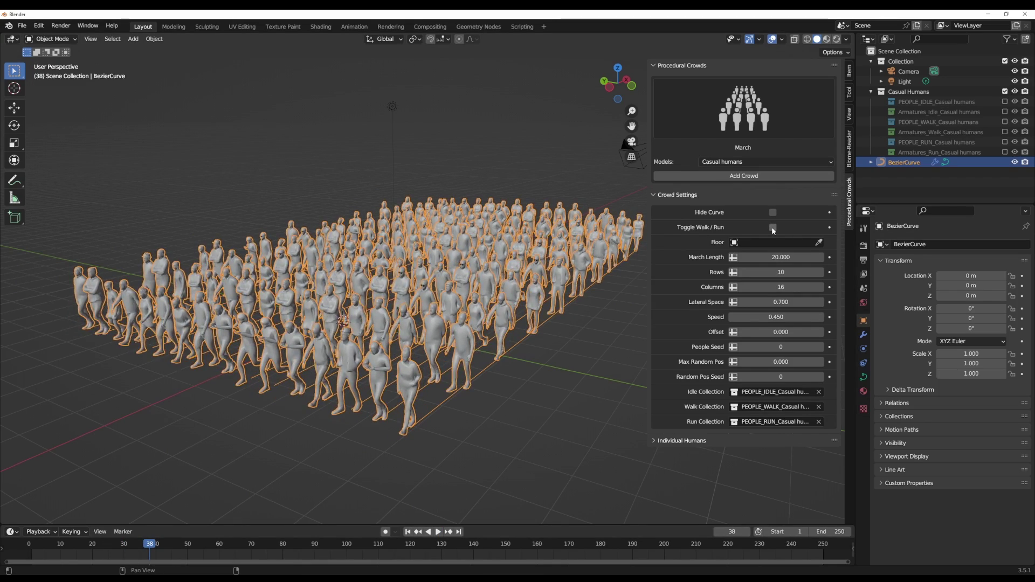
click(772, 227)
middle_drag(539, 334, 301, 326)
middle_drag(299, 326, 269, 325)
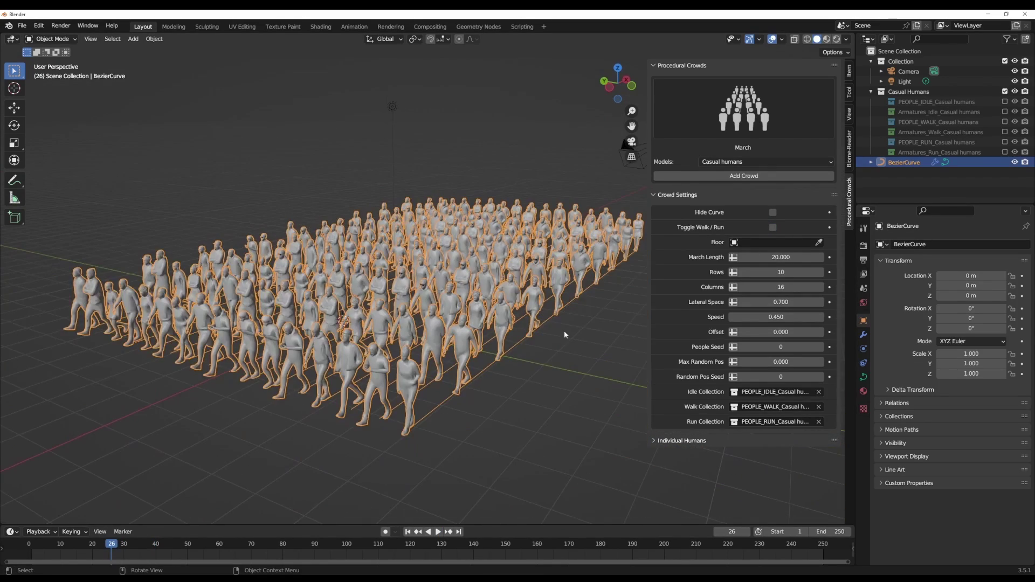
click(440, 531)
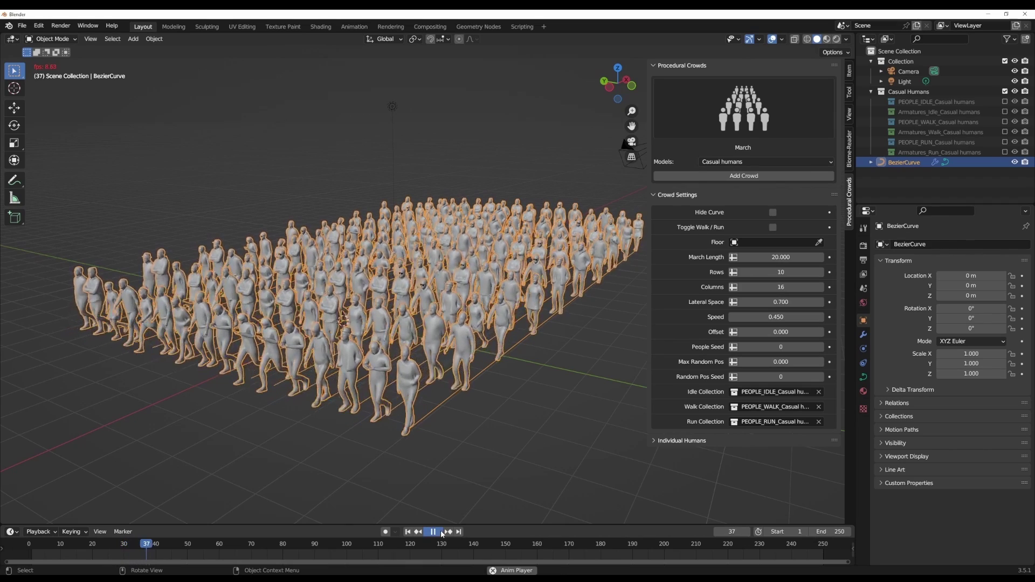
click(433, 531)
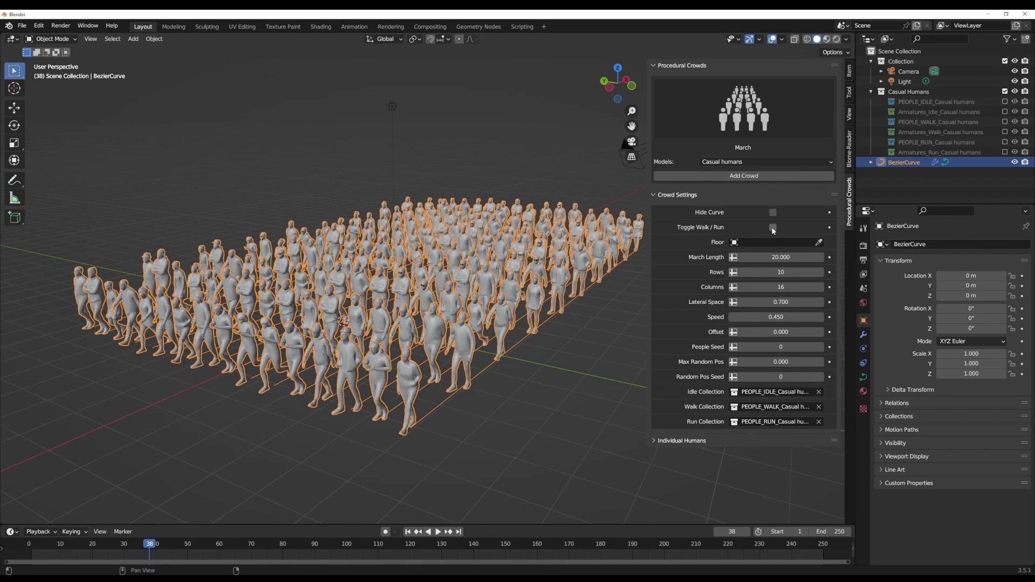
click(772, 228)
middle_drag(226, 317, 367, 312)
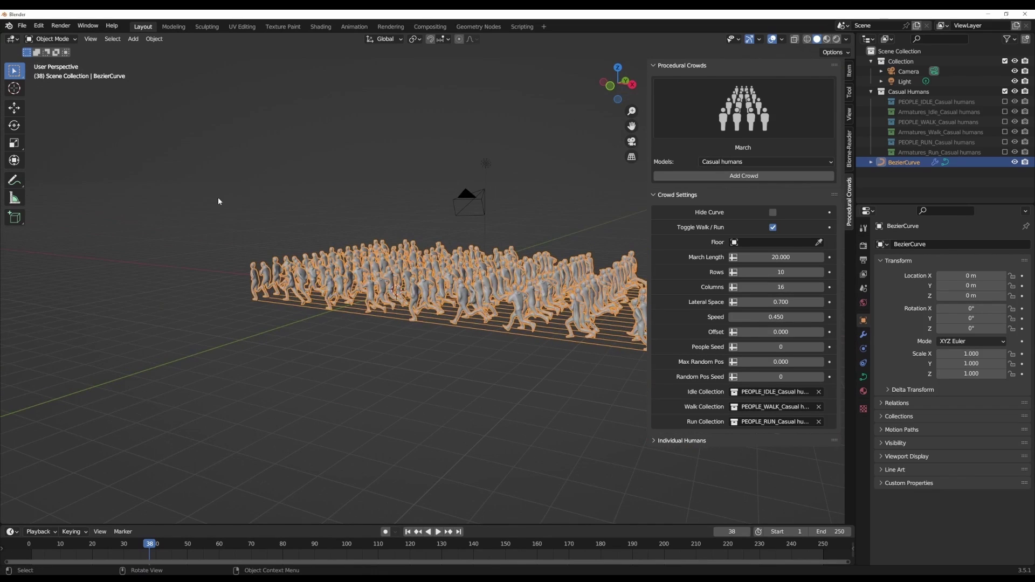
middle_drag(221, 199, 375, 289)
click(444, 533)
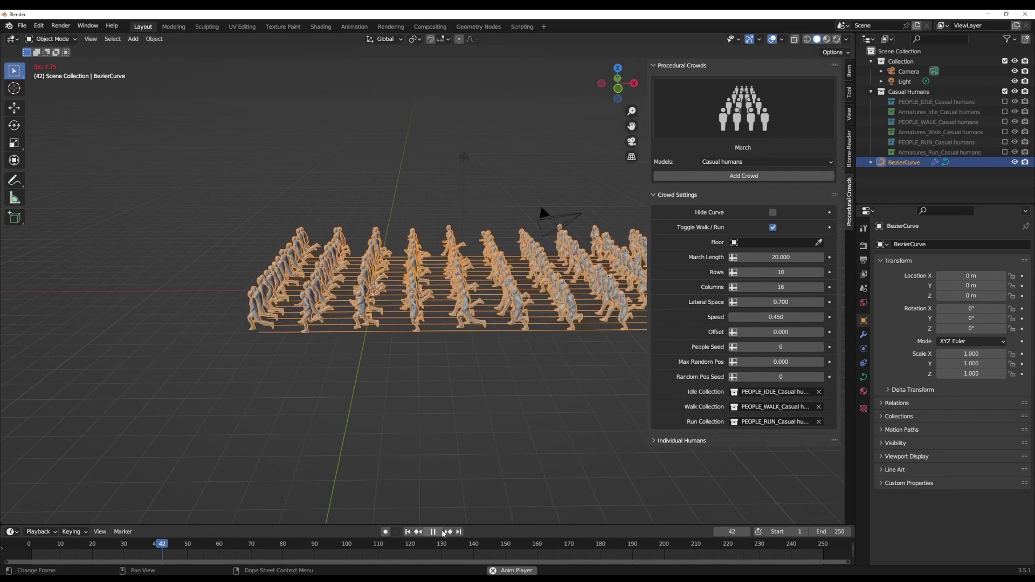
click(442, 531)
- Lower the crowd speed to 0.290 and raise the offset to about 0.498
mouse_move(774, 318)
mouse_down()
mouse_move(755, 317)
mouse_move(779, 332)
mouse_up()
click(408, 533)
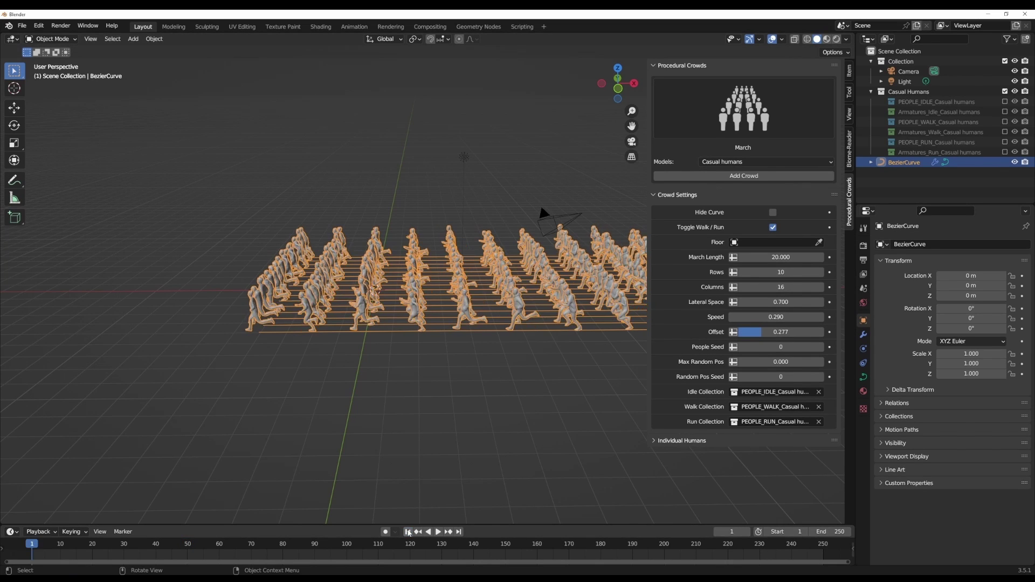
middle_drag(345, 308, 300, 238)
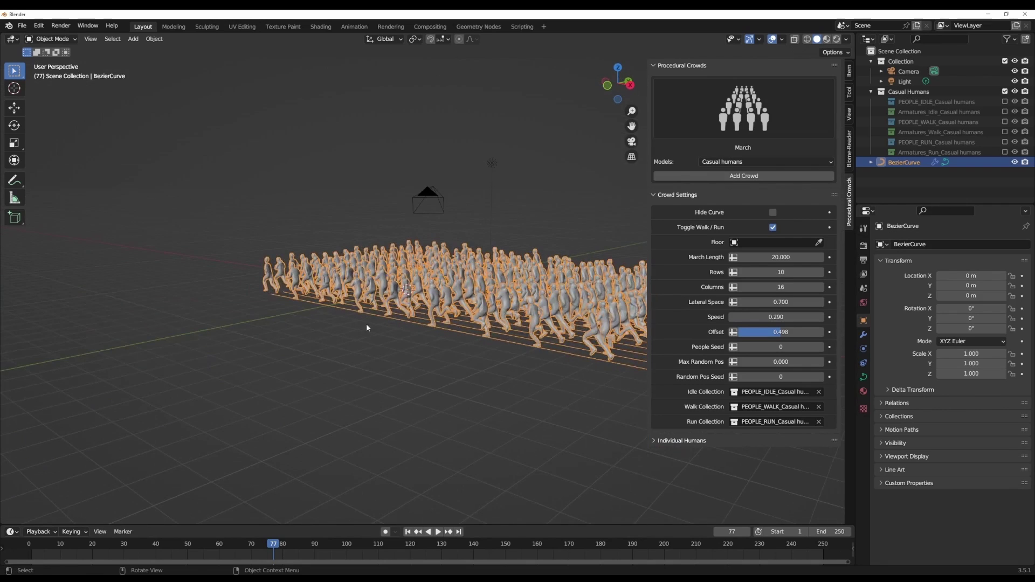
middle_drag(366, 327, 332, 308)
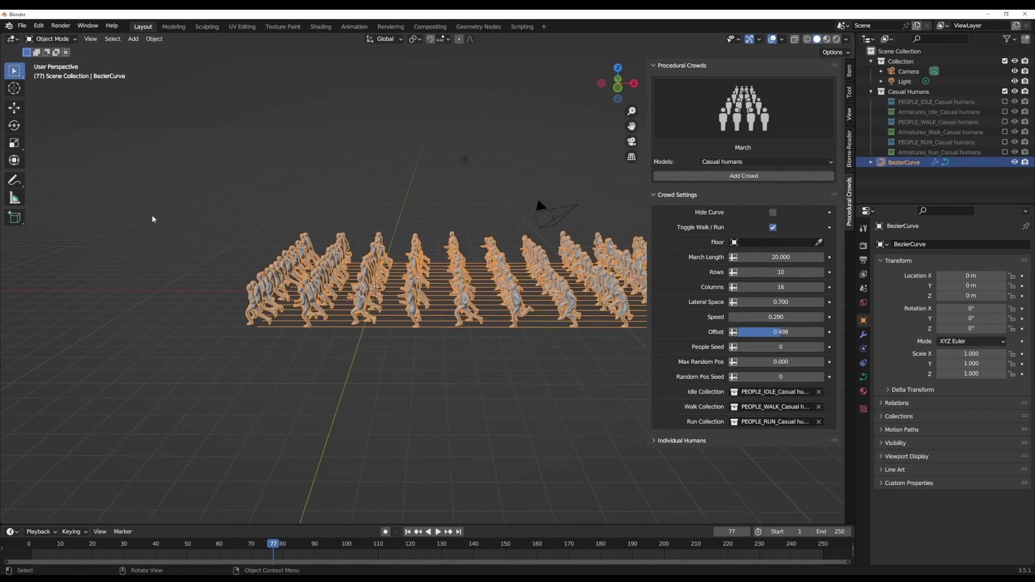
middle_drag(153, 219, 158, 292)
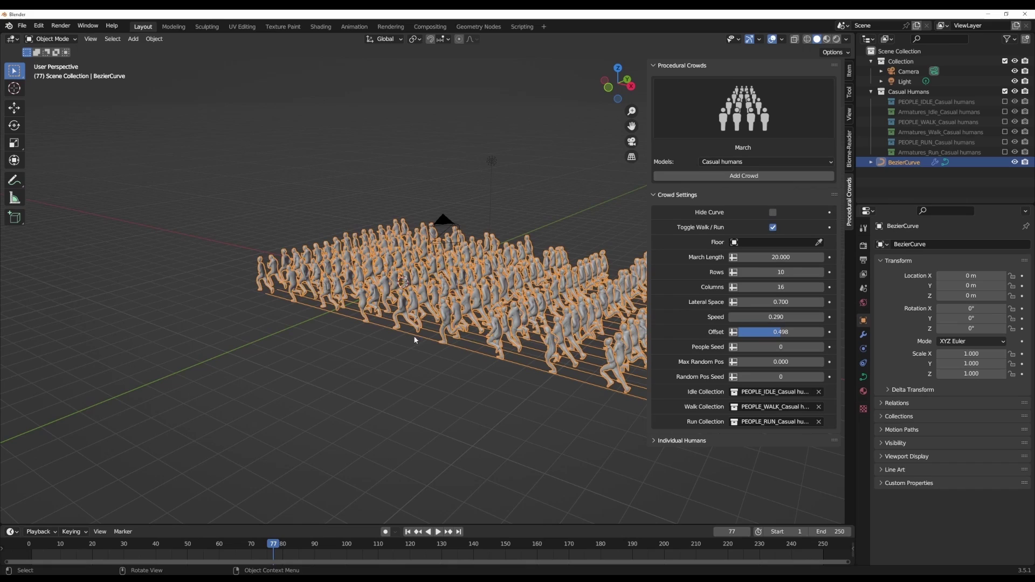
- Scatter the marchers with max random position 0.760 and seed 23, and set offset to 0.244
drag(781, 361, 862, 361)
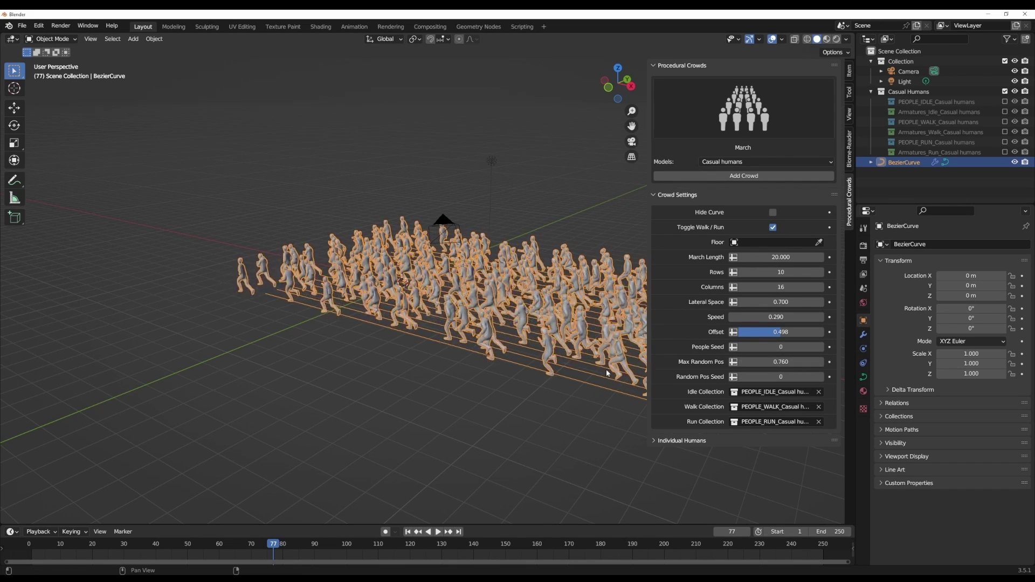
middle_drag(607, 373, 665, 351)
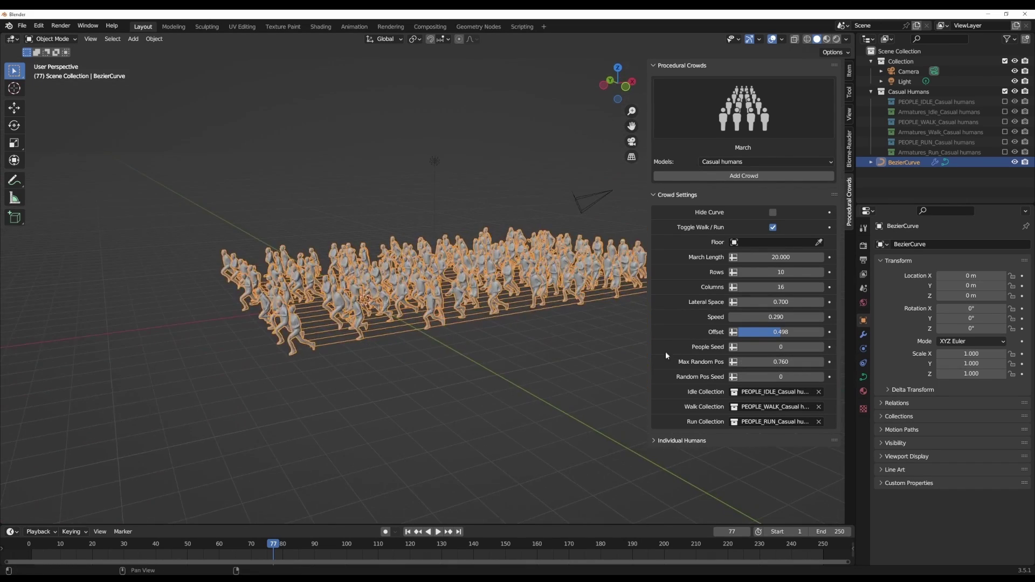
drag(780, 376, 749, 386)
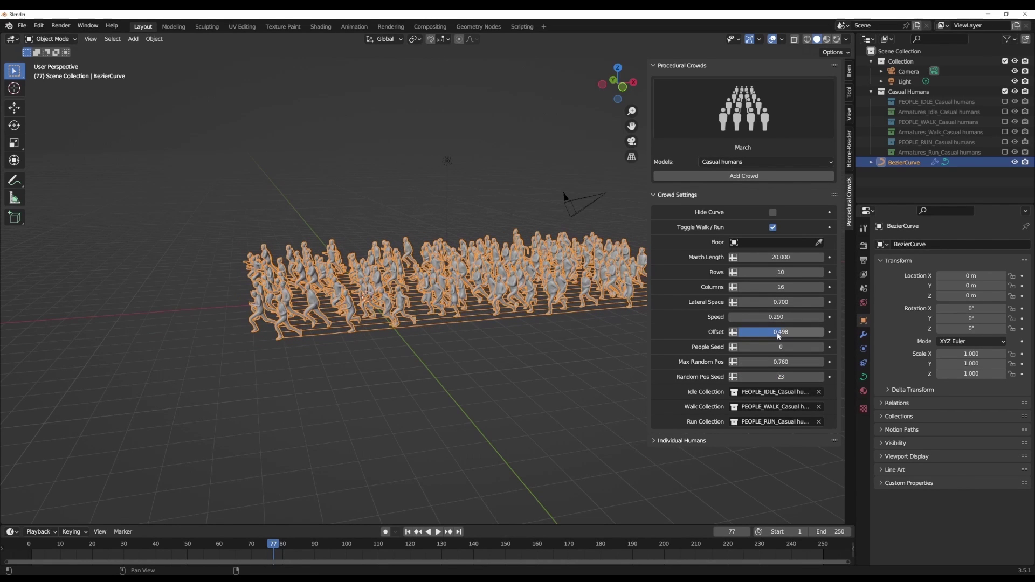
drag(778, 332, 757, 332)
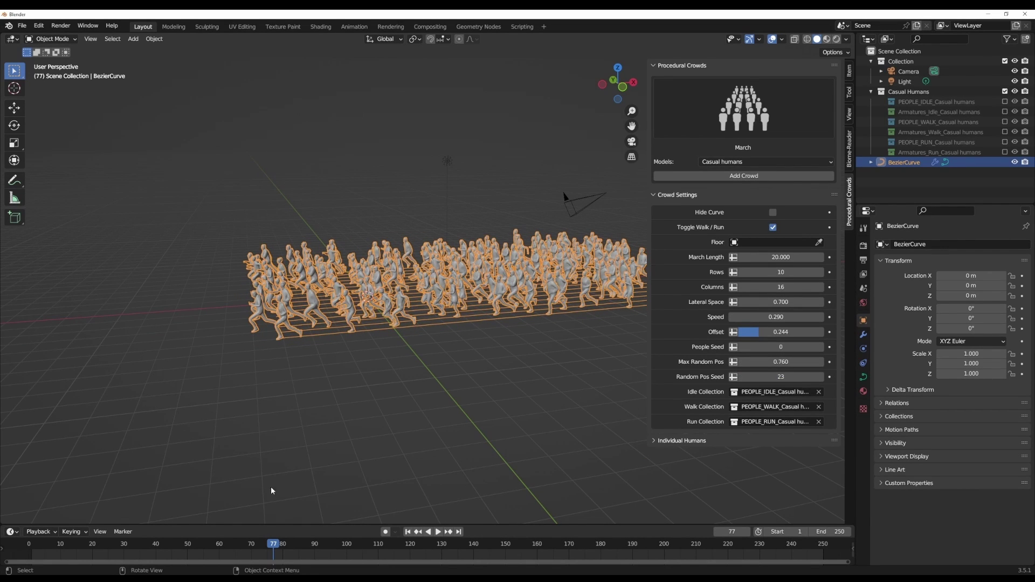
middle_drag(390, 415, 432, 389)
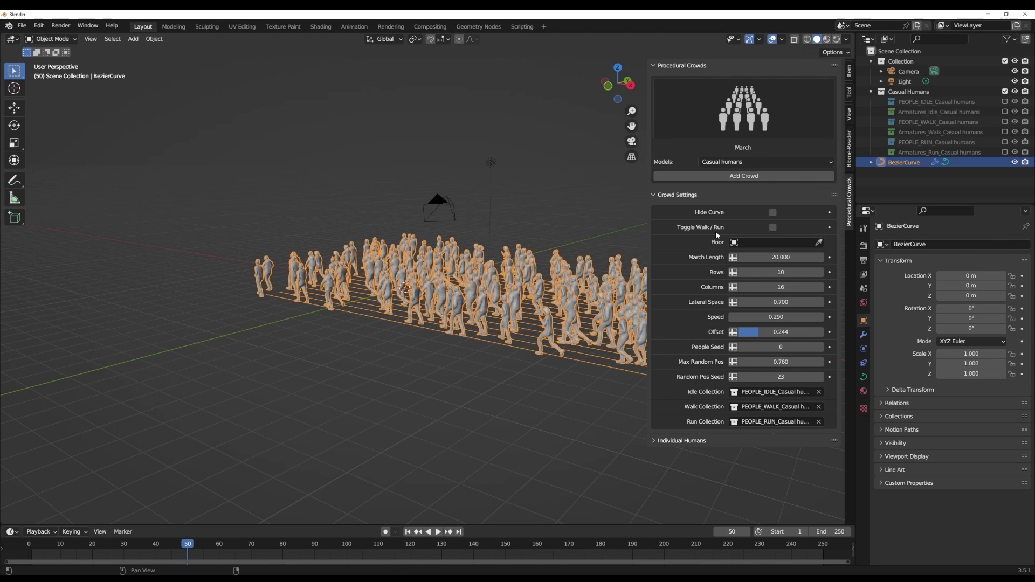
- Add a Grid mesh scaled to 5.203 and choose Stadium as its crowd formation
scroll(399, 332, up, 8)
middle_drag(399, 331, 474, 301)
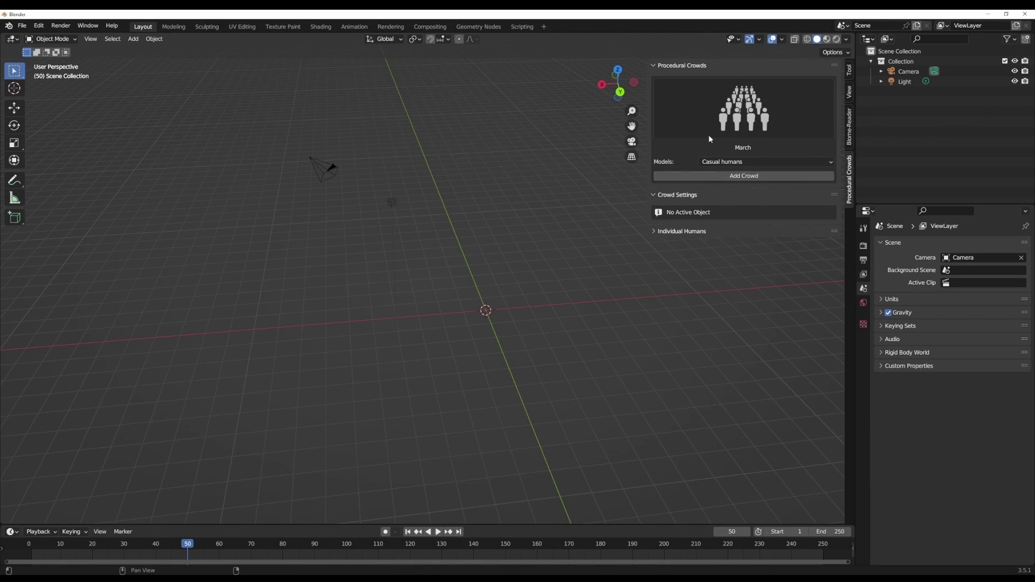
click(726, 118)
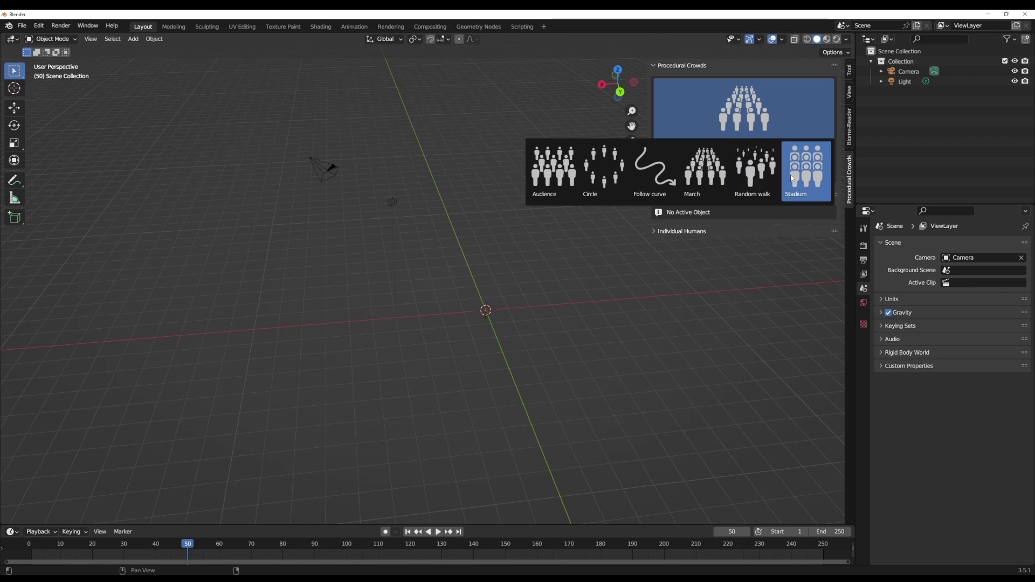
key(shift+a)
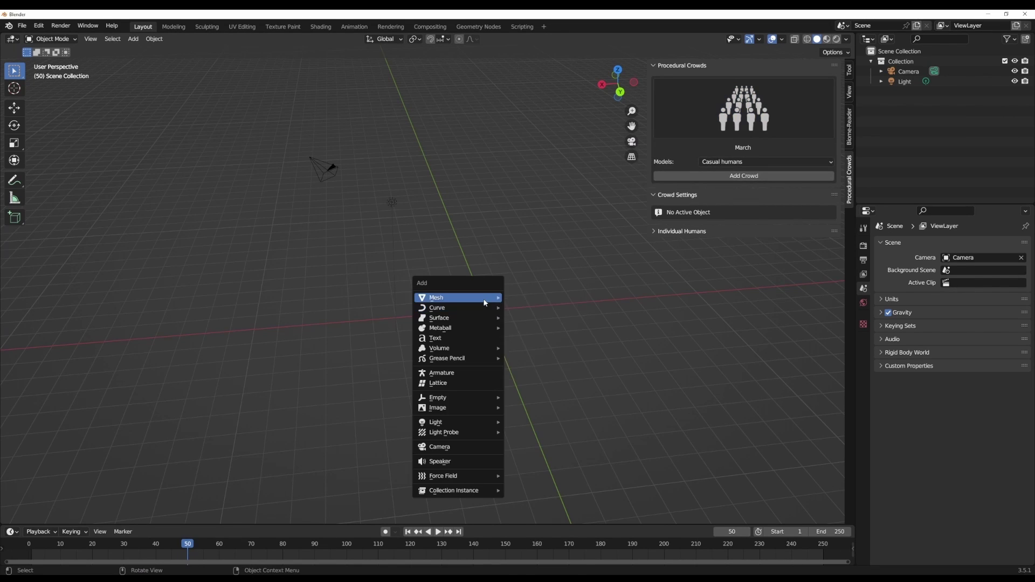
mouse_move(484, 300)
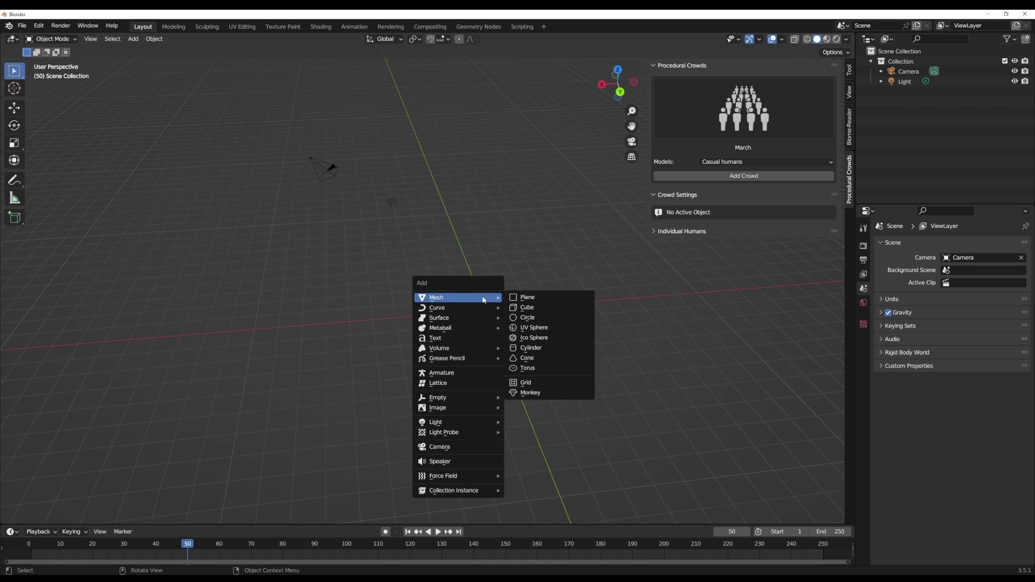
click(539, 384)
key(s)
click(574, 372)
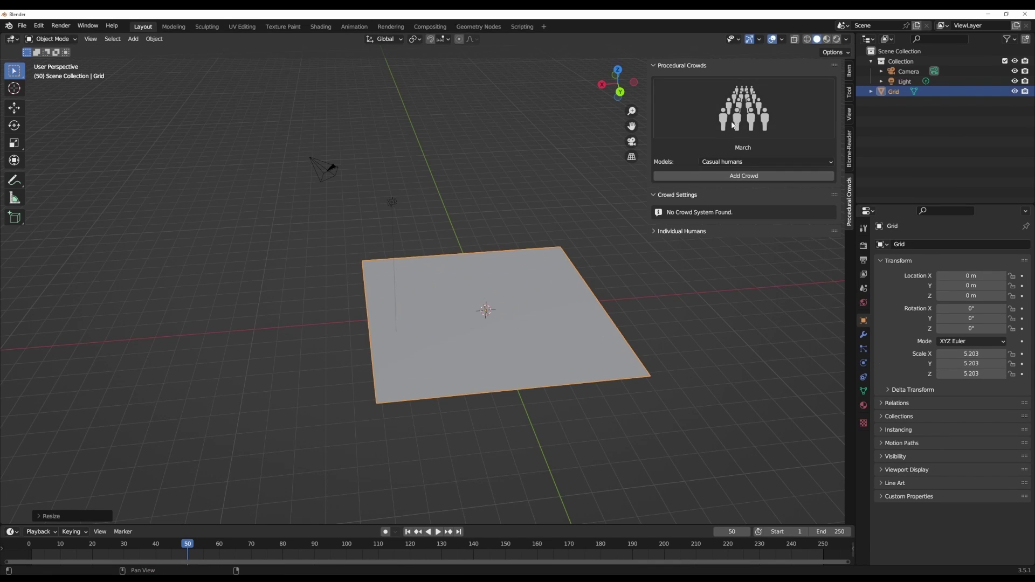
click(733, 125)
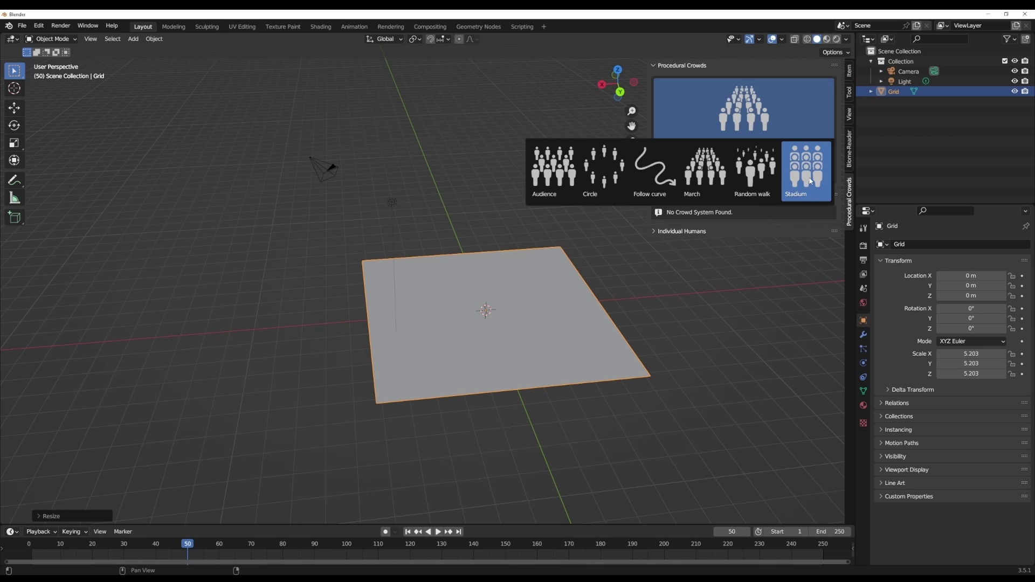
click(785, 173)
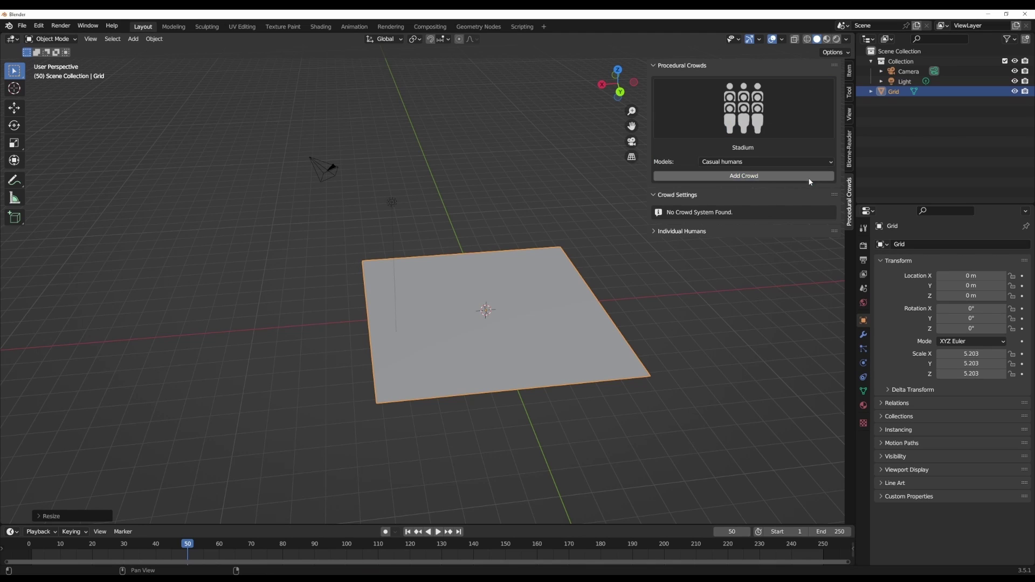
- Generate the Stadium crowd on the grid
click(743, 176)
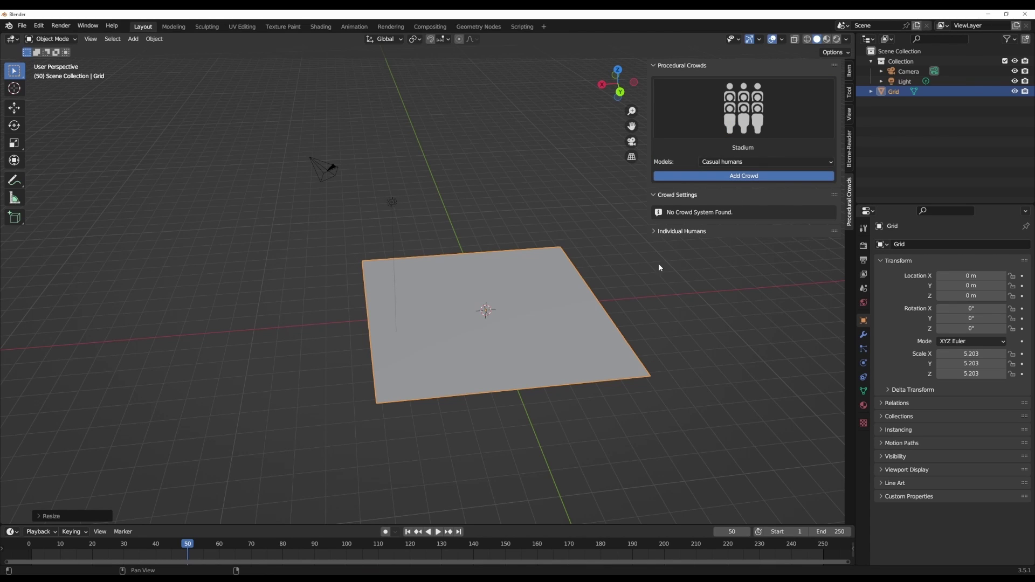
middle_drag(581, 306, 465, 310)
scroll(469, 324, down, 4)
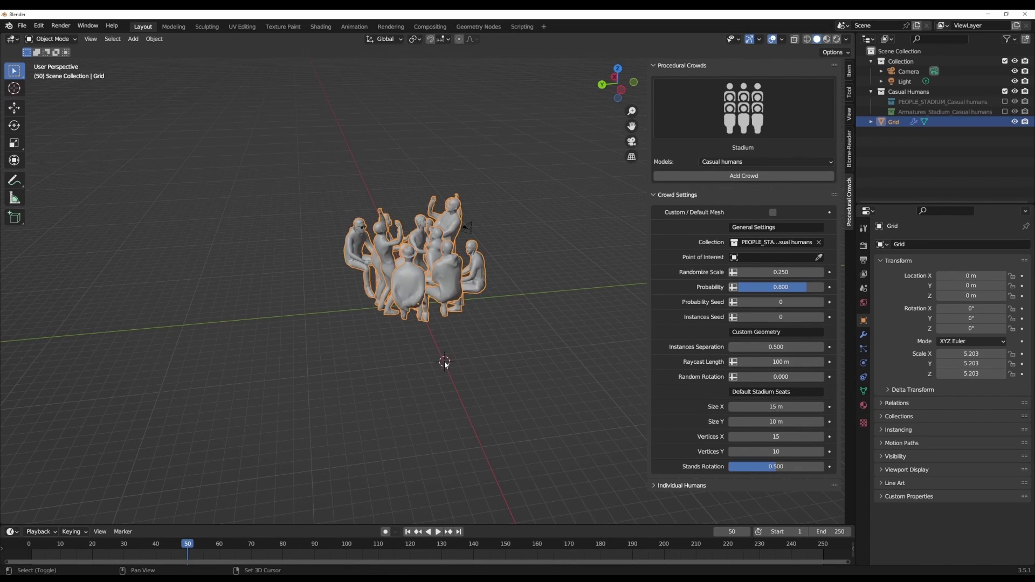
- Add a Plain Axes empty and set it as the stadium crowd's point of interest
key(shift+a)
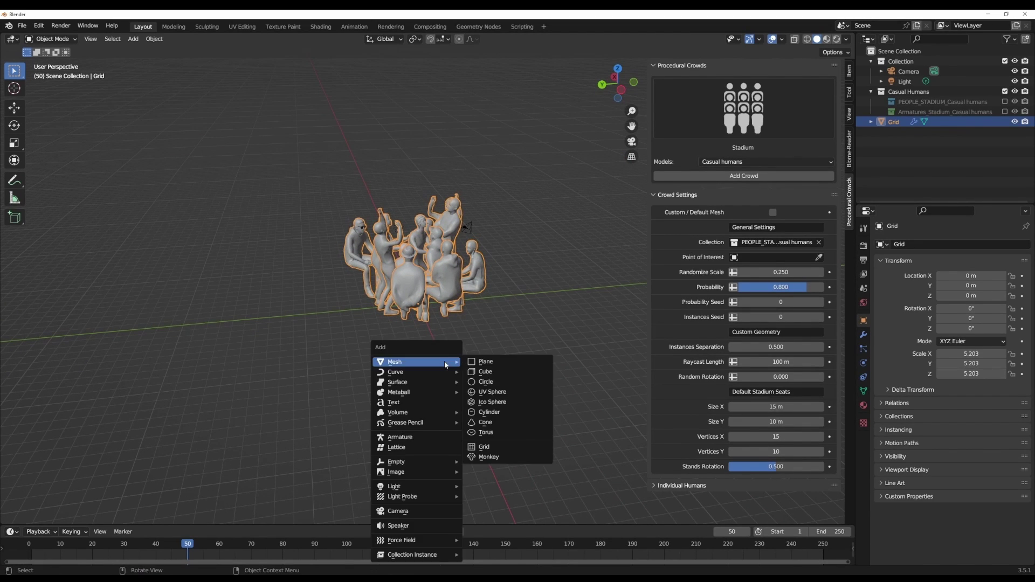
mouse_move(453, 461)
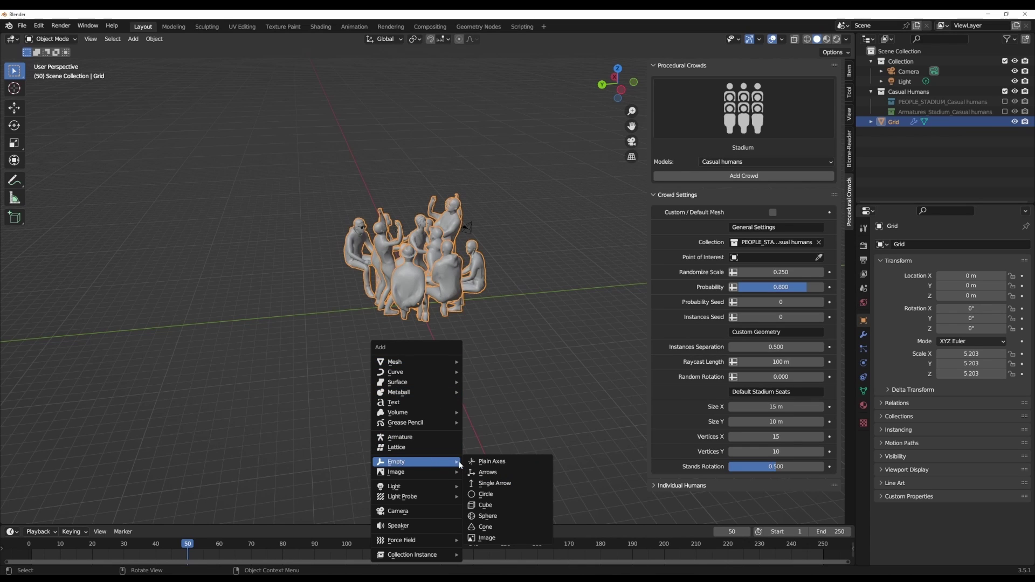
click(503, 462)
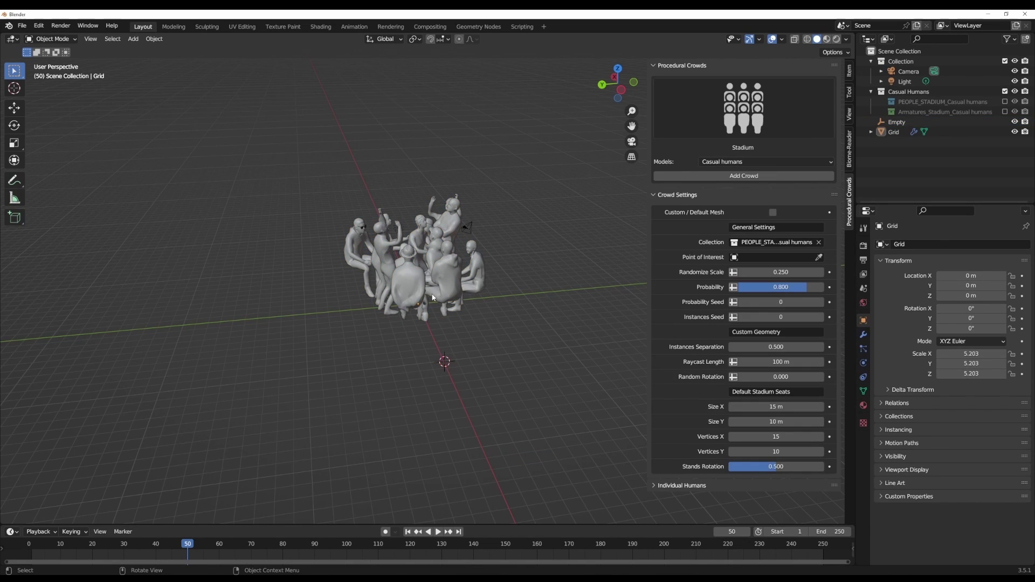
click(415, 279)
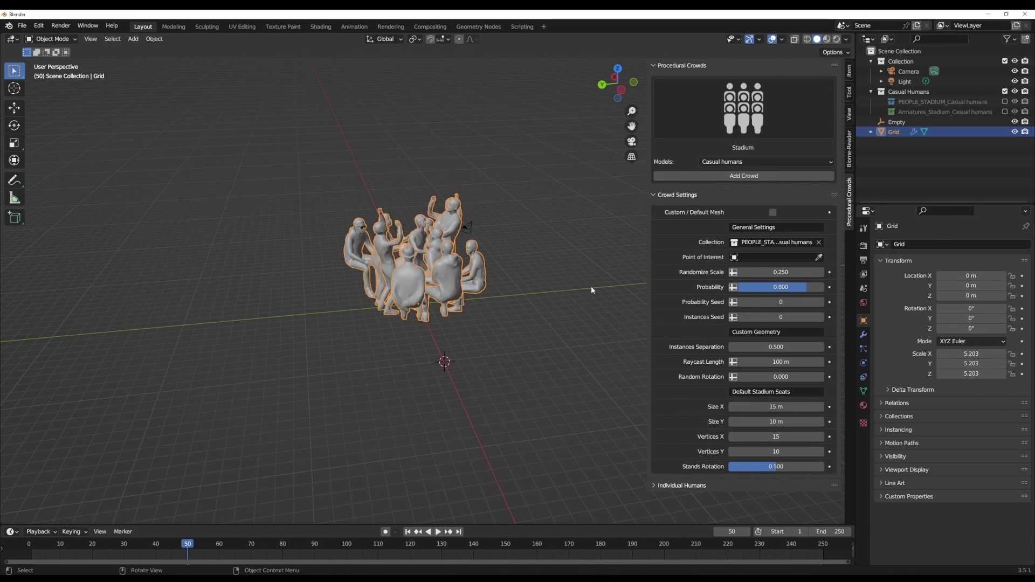
click(818, 258)
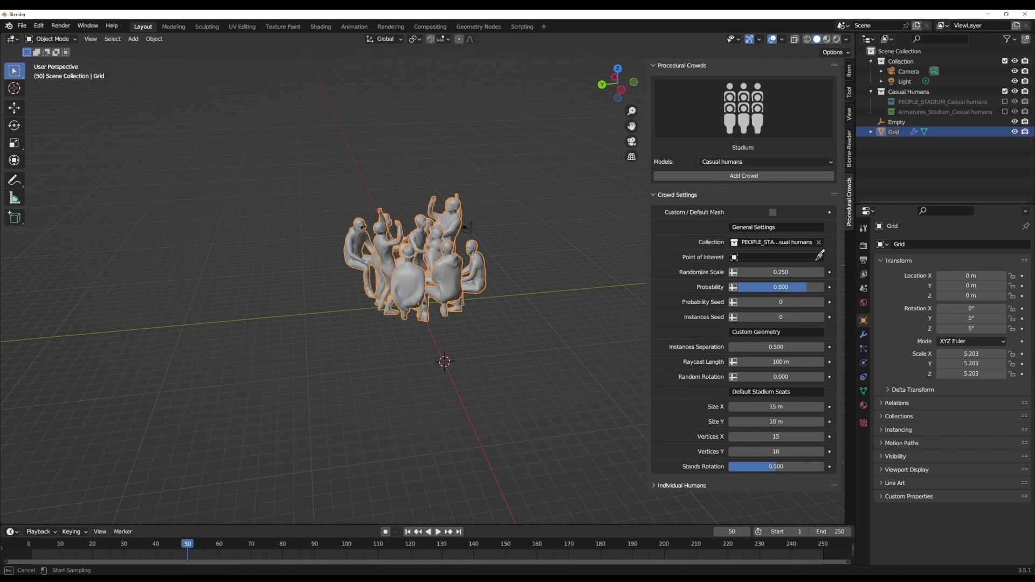
click(448, 359)
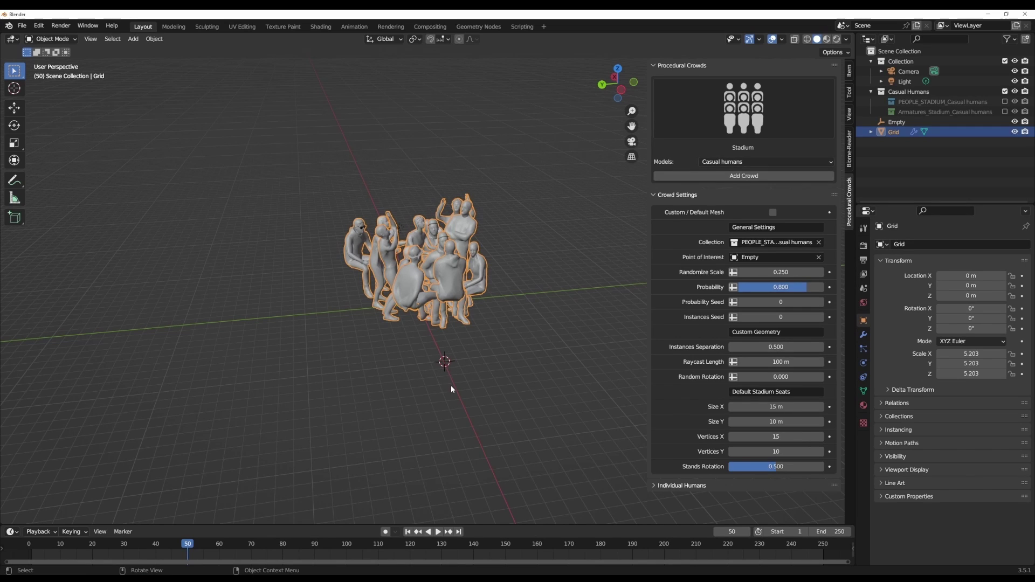
- Move the empty so the crowd turns to face it, then reselect the crowd
click(445, 362)
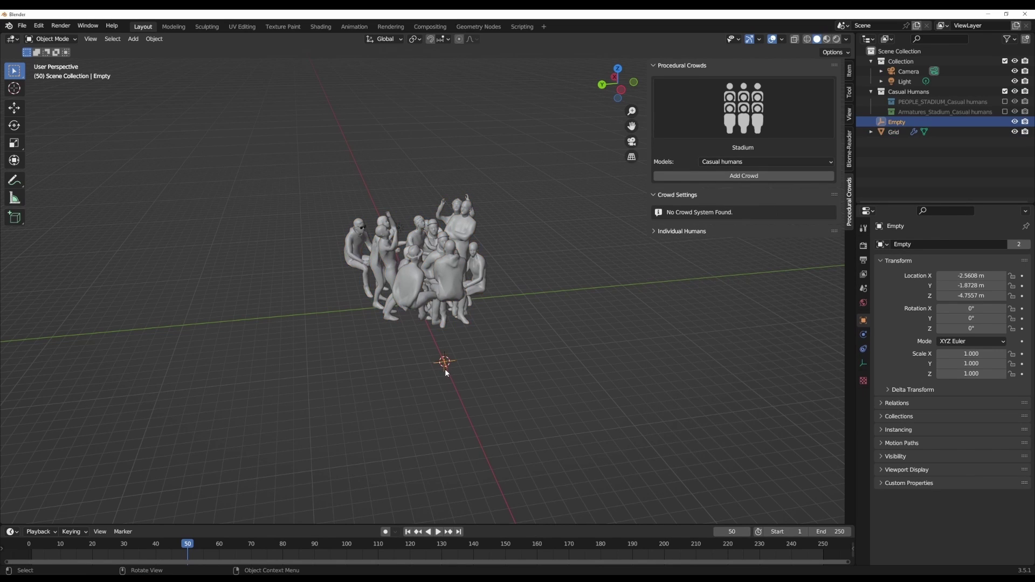
click(14, 108)
drag(438, 344, 512, 194)
scroll(512, 195, down, 5)
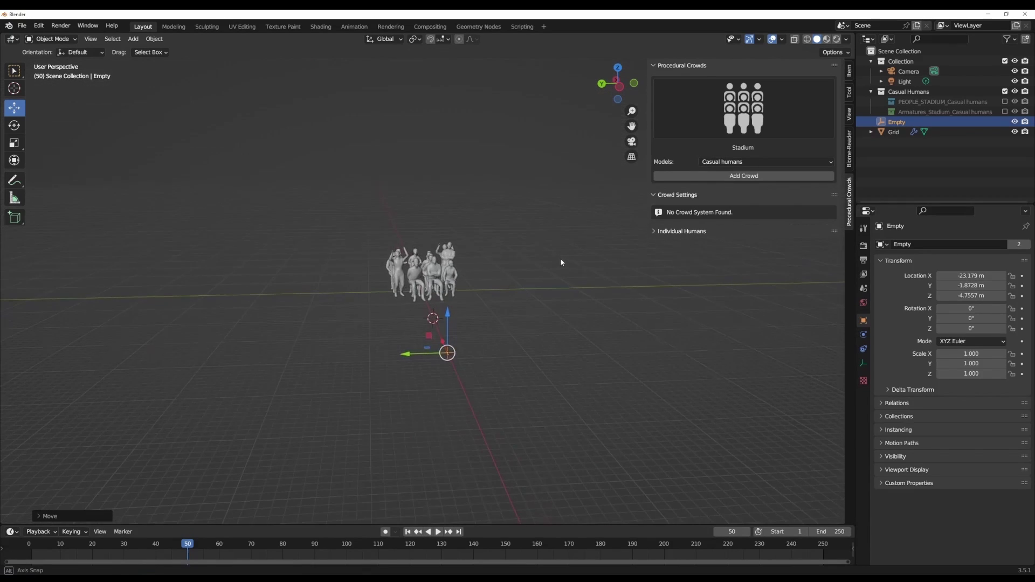
drag(448, 315, 395, 325)
scroll(423, 267, up, 5)
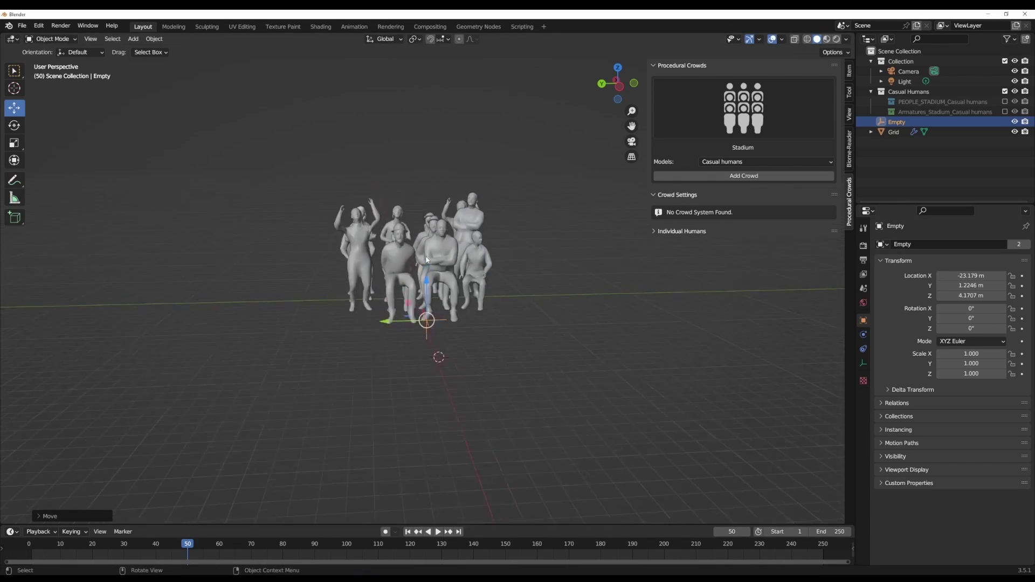
scroll(426, 260, down, 2)
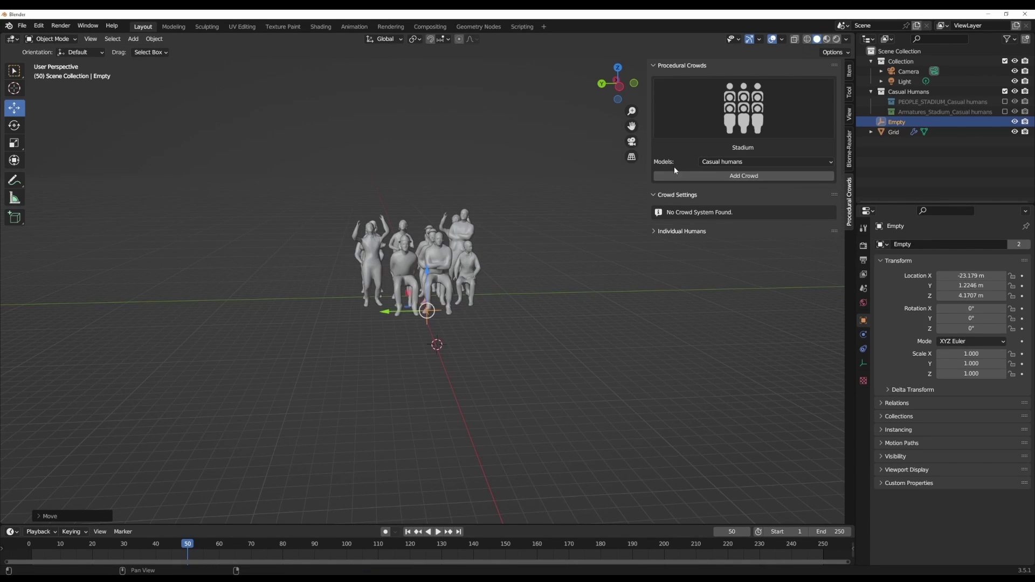
click(457, 254)
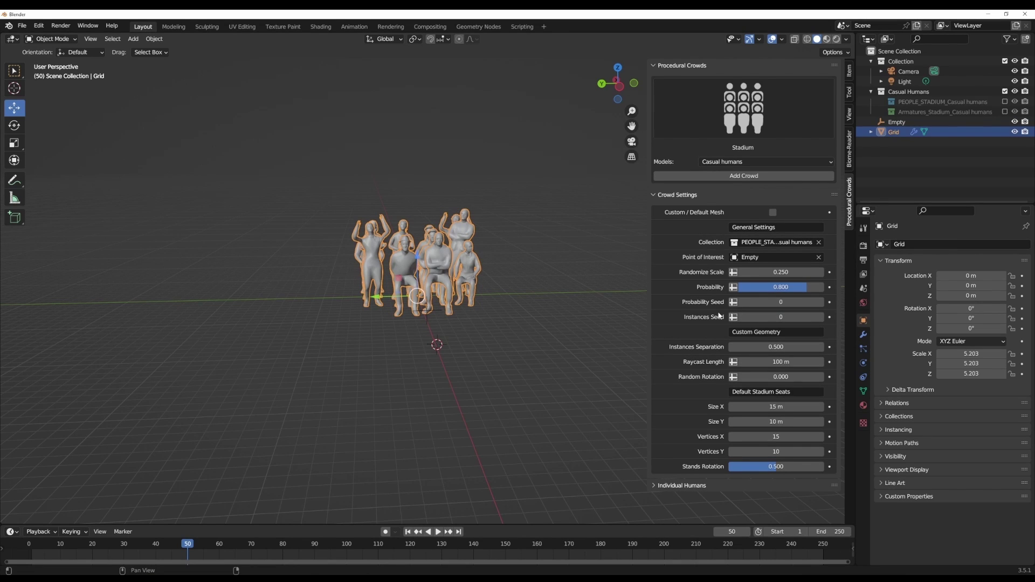
- Enable the stadium crowd's default tiered seating mesh and replay the animation from the front
click(437, 531)
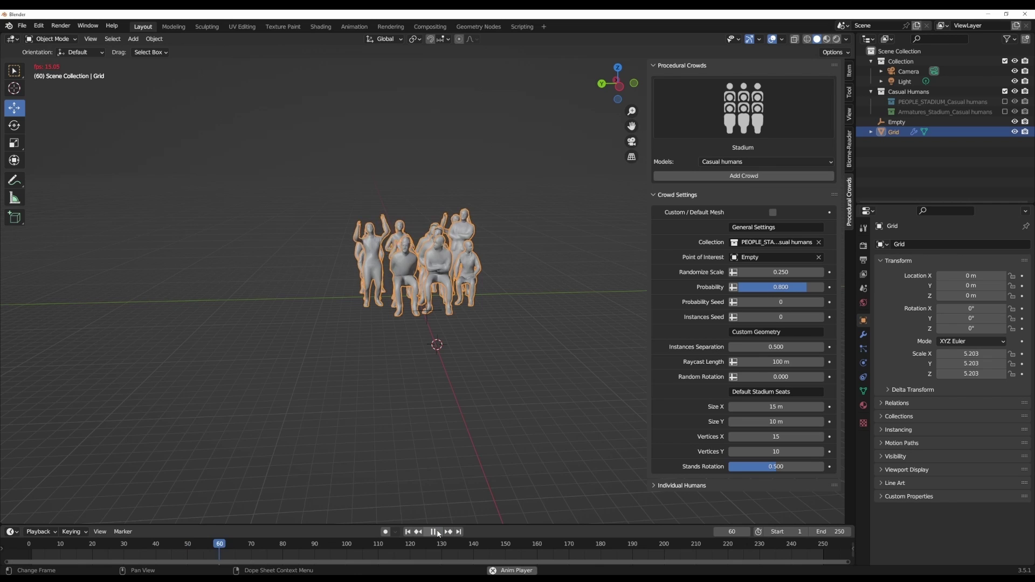
click(438, 532)
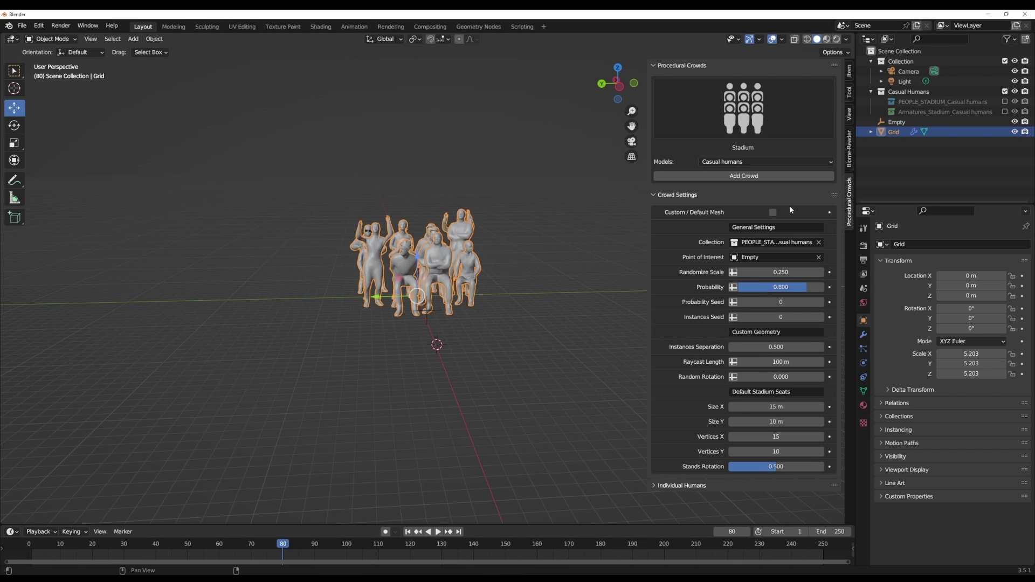
click(773, 213)
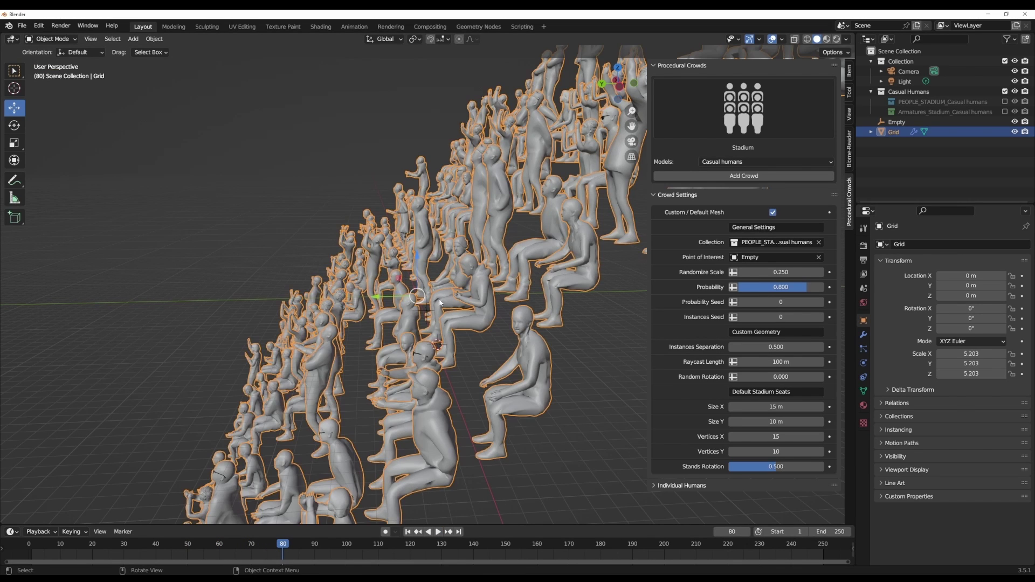
scroll(440, 303, down, 5)
middle_drag(439, 303, 555, 329)
click(439, 532)
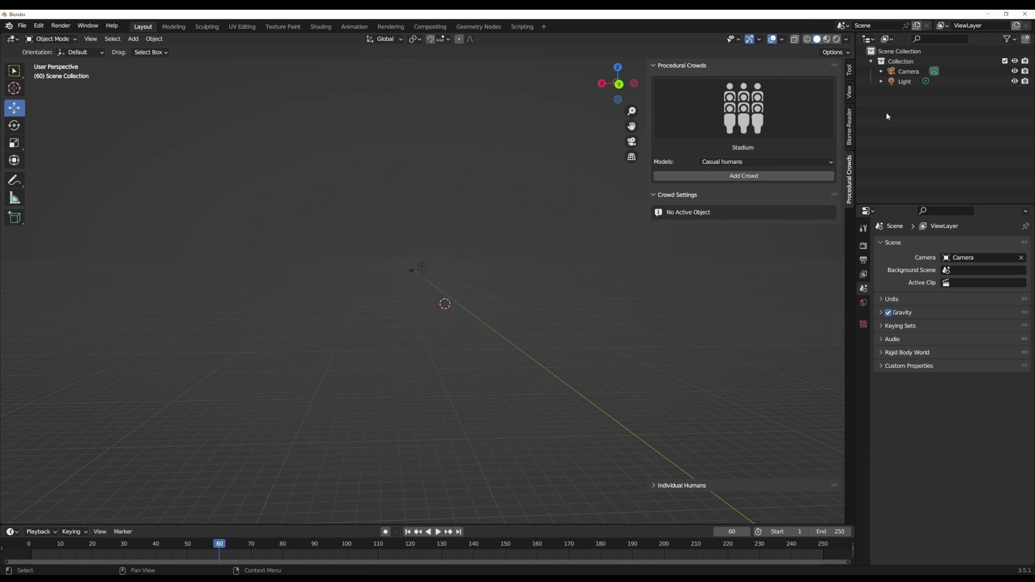
- Add the high-poly Man 03 human in T-pose from the Individual Humans gallery
middle_drag(501, 286, 622, 244)
click(655, 233)
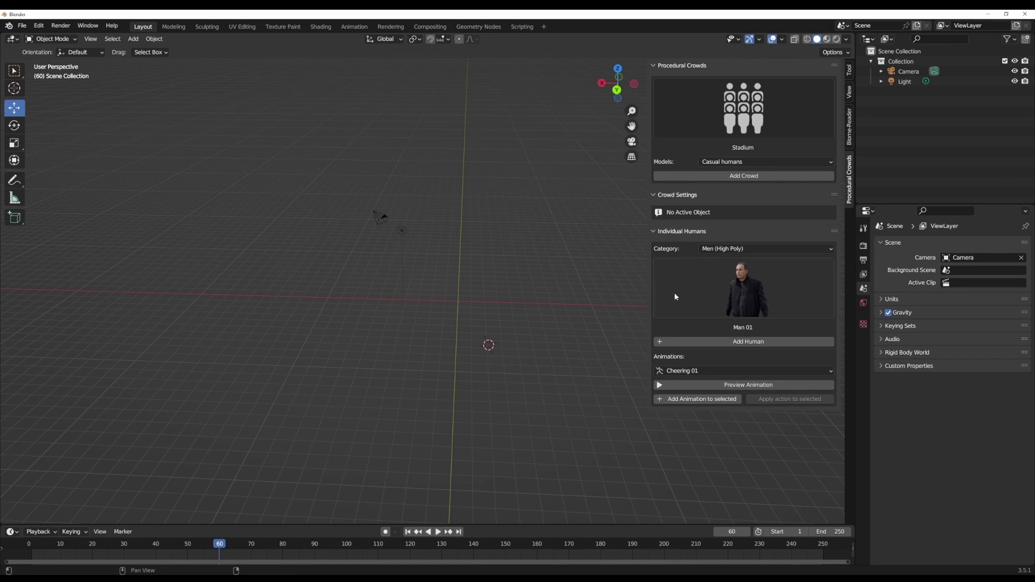
click(729, 288)
click(741, 286)
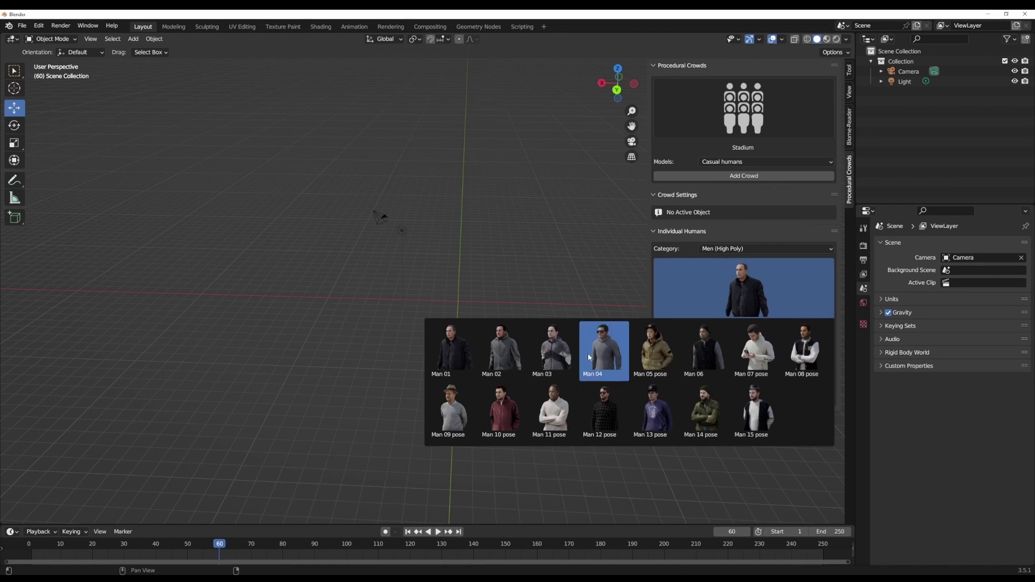
click(554, 347)
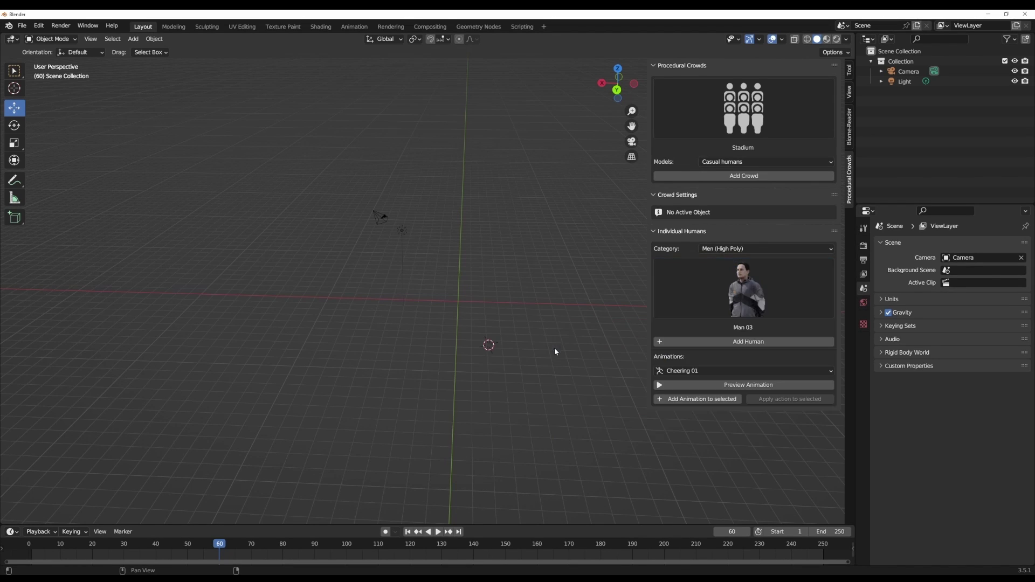
click(748, 342)
scroll(617, 321, up, 5)
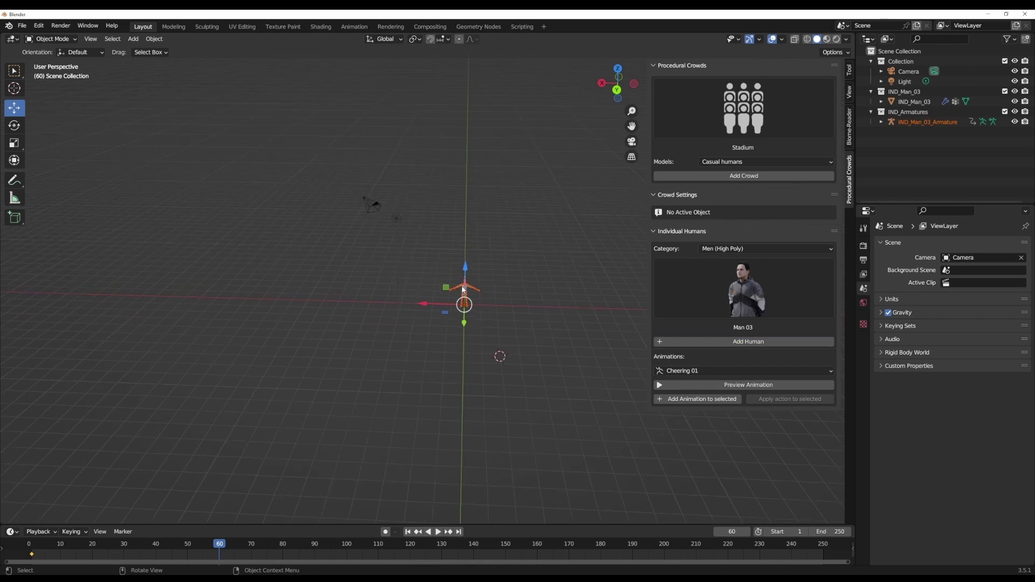
scroll(453, 262, up, 8)
shift+middle_drag(479, 264, 399, 317)
scroll(400, 315, down, 6)
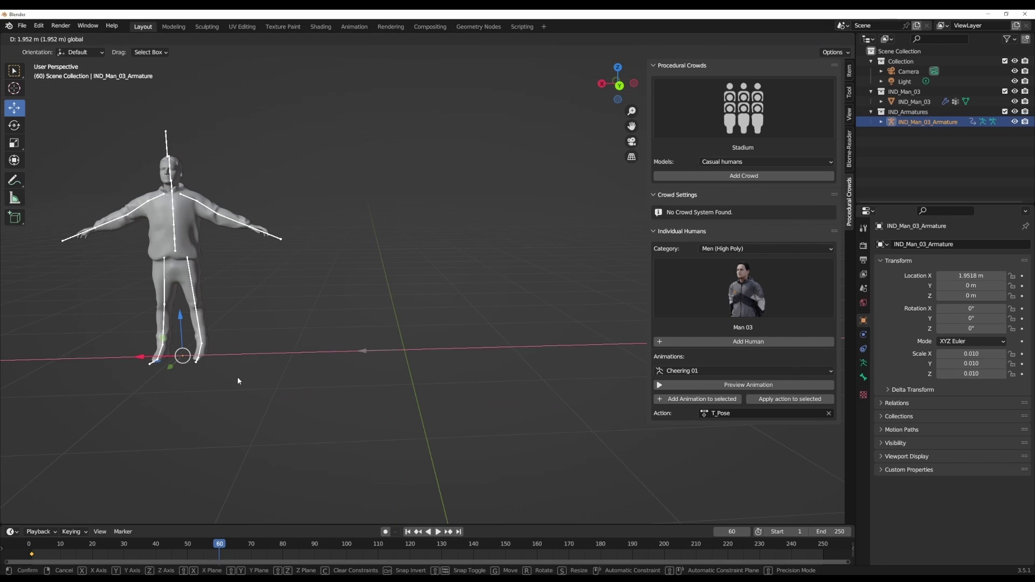
- Shift Man 03 sideways along X and add the Women (High Poly) Woman 02 beside him
click(237, 378)
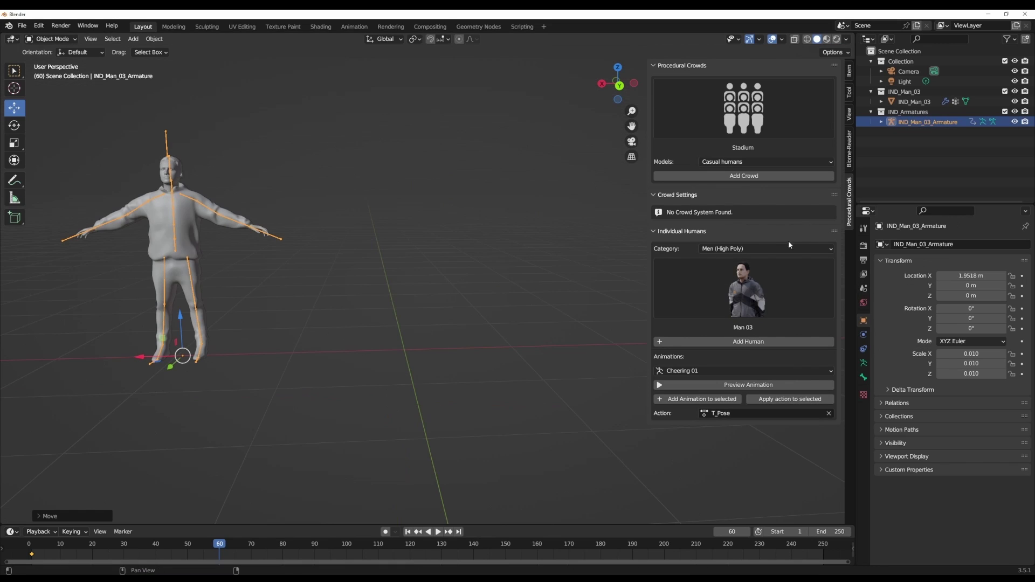
click(739, 251)
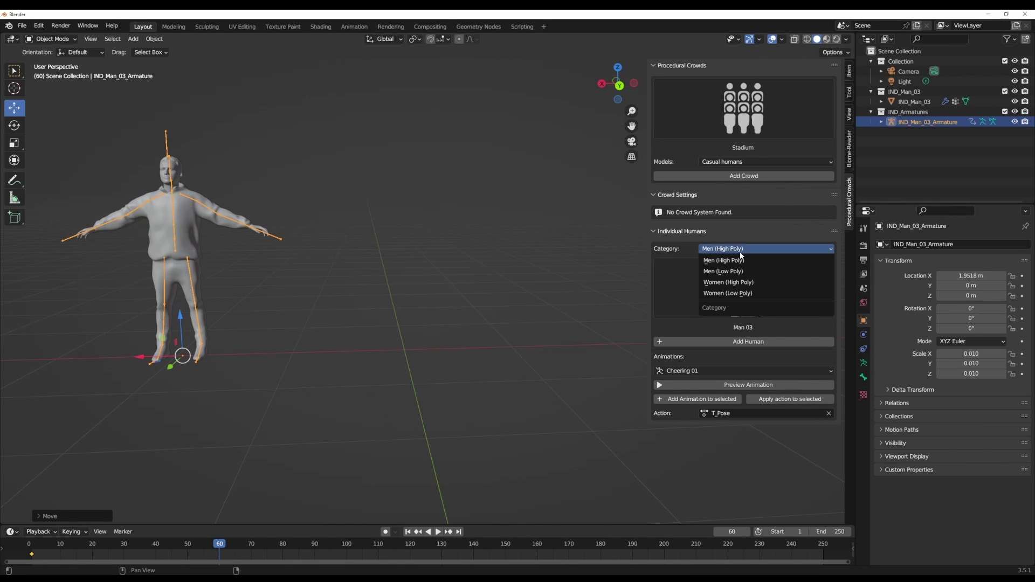
click(712, 288)
click(716, 291)
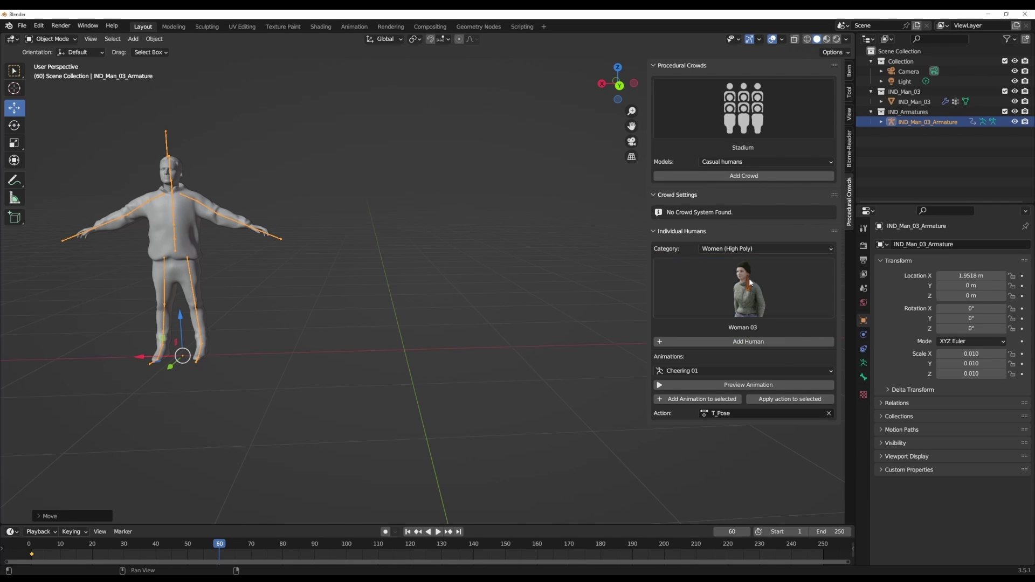
click(748, 278)
click(551, 351)
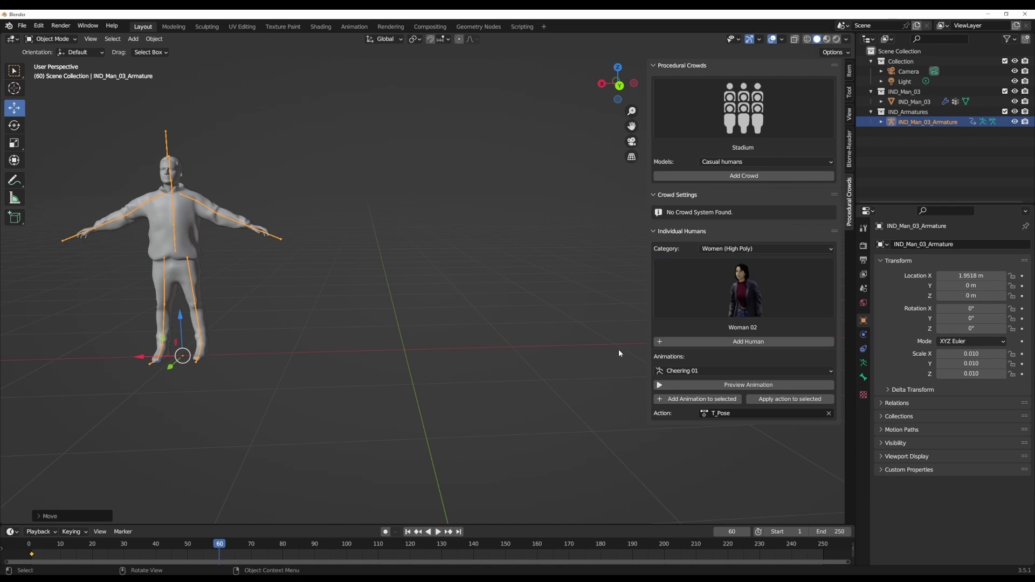
click(739, 345)
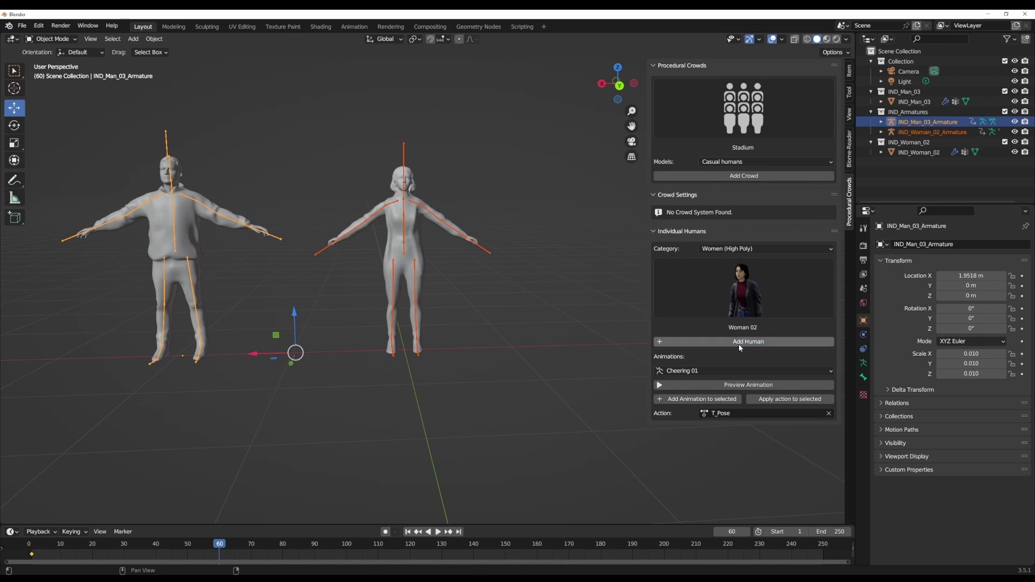
- Switch to Women (Low Poly) and apply the Walking Standard animation to Woman 02
click(774, 248)
click(730, 293)
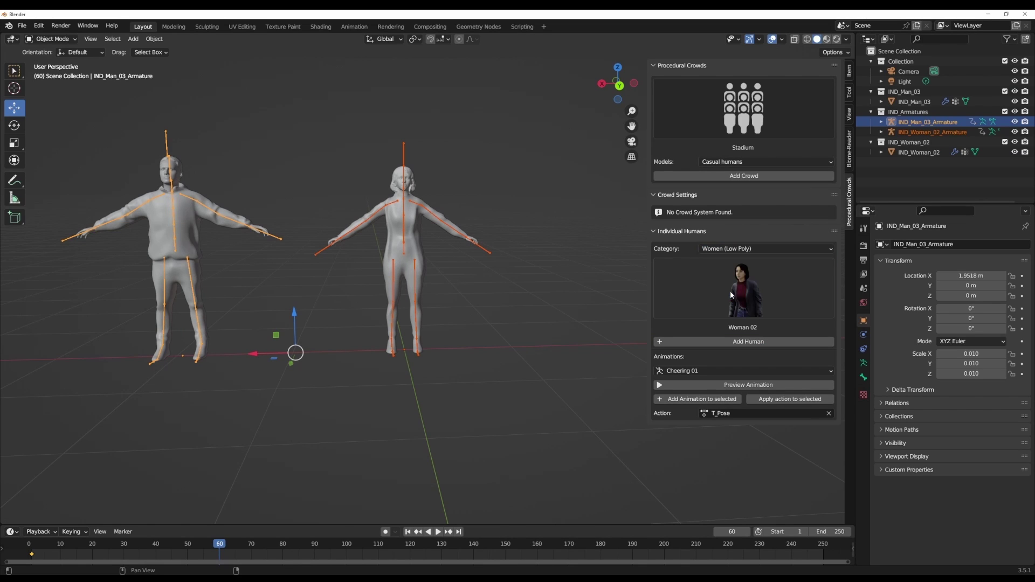
click(744, 295)
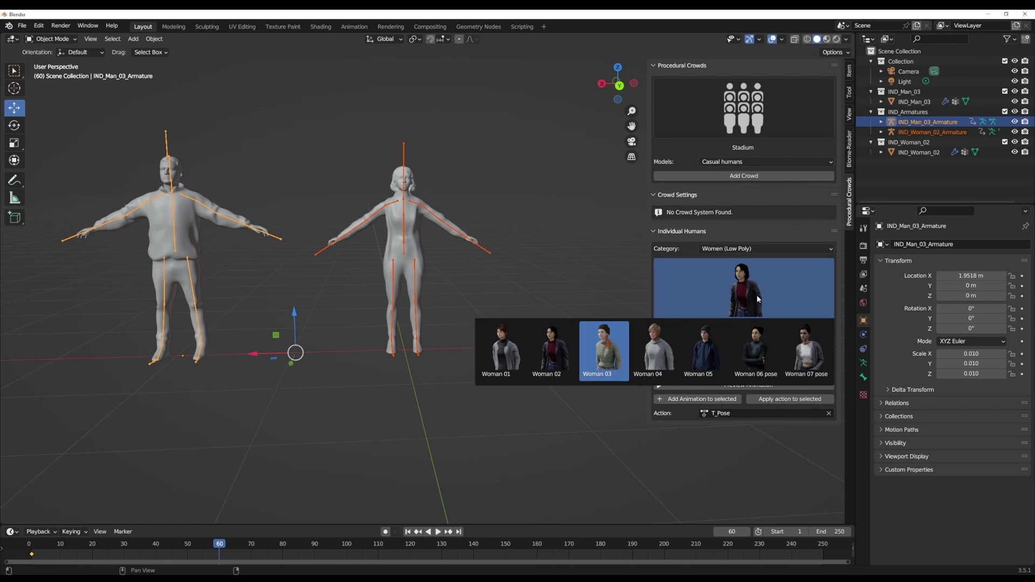
click(668, 252)
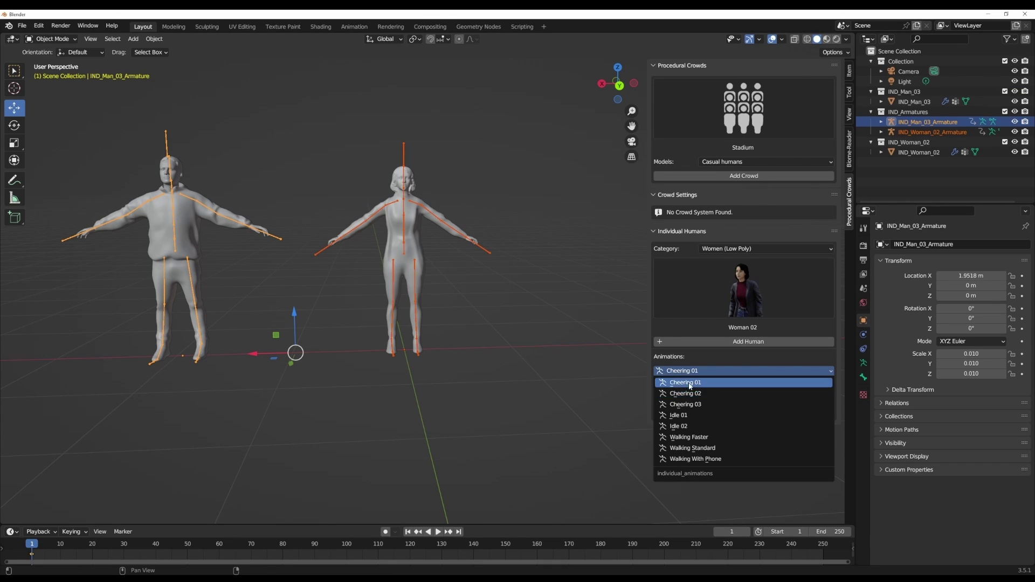
click(687, 448)
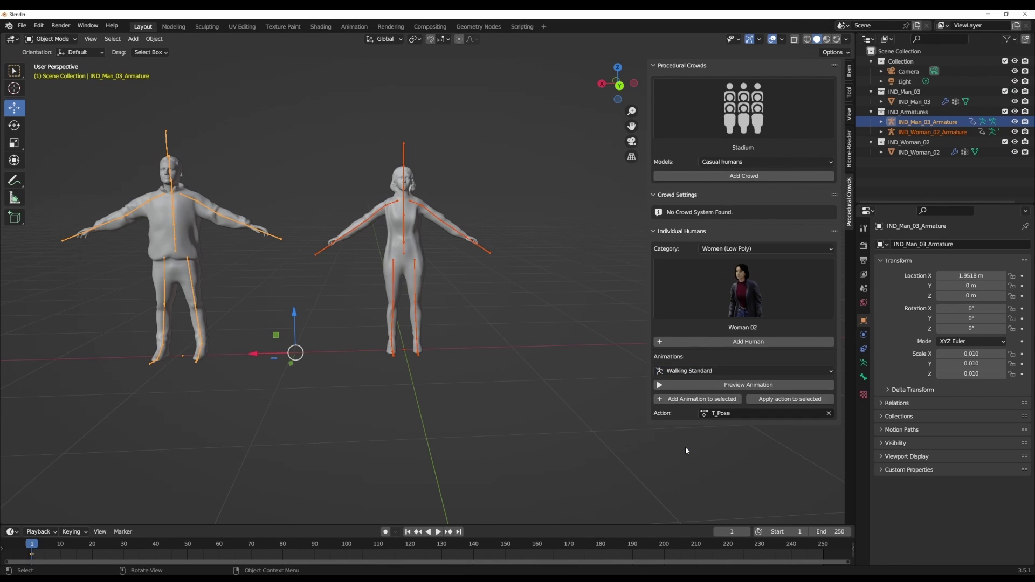
click(688, 400)
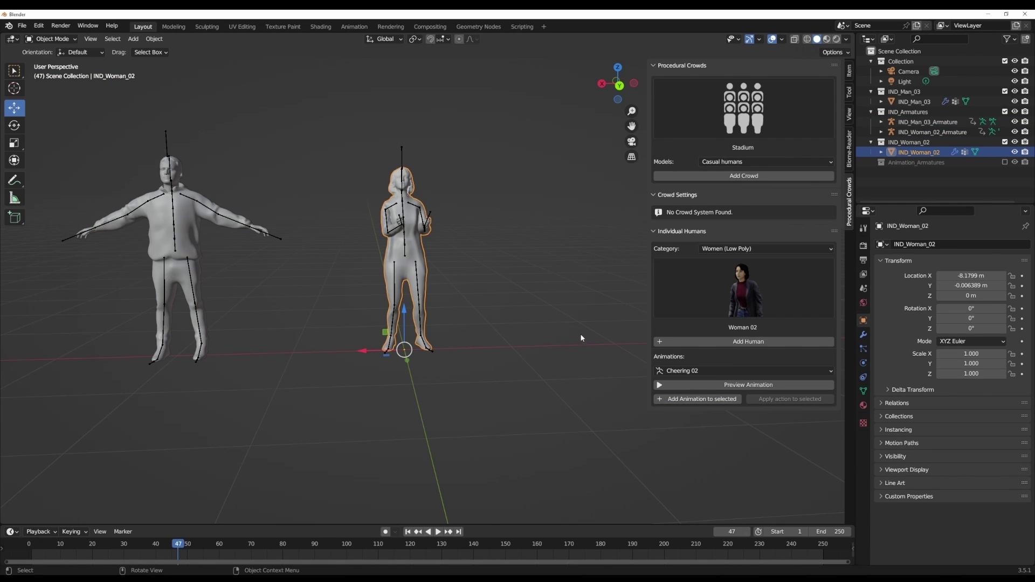